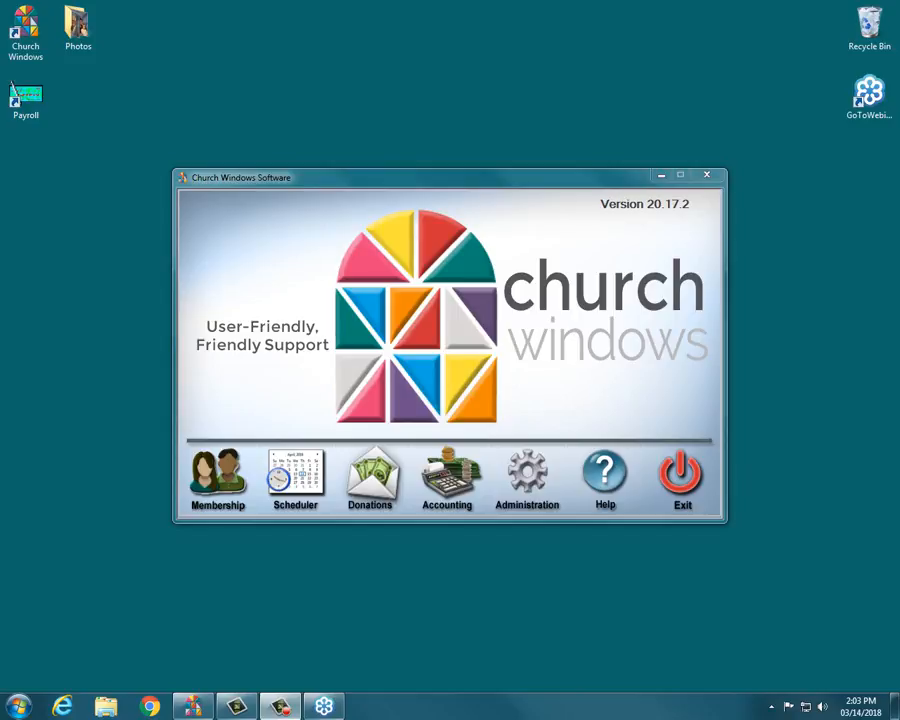
- Open the Accounting module from the Church Windows launcher
left_click(433, 492)
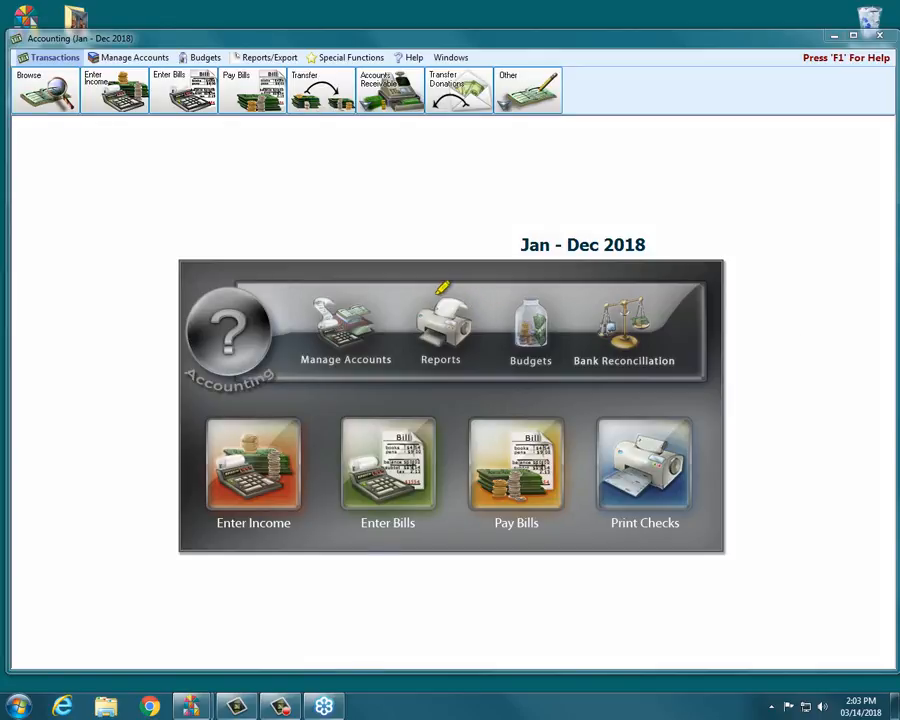
mouse_move(433, 294)
left_mouse_down()
mouse_move(476, 290)
mouse_move(495, 354)
mouse_move(414, 368)
mouse_move(400, 302)
mouse_move(481, 292)
left_mouse_up()
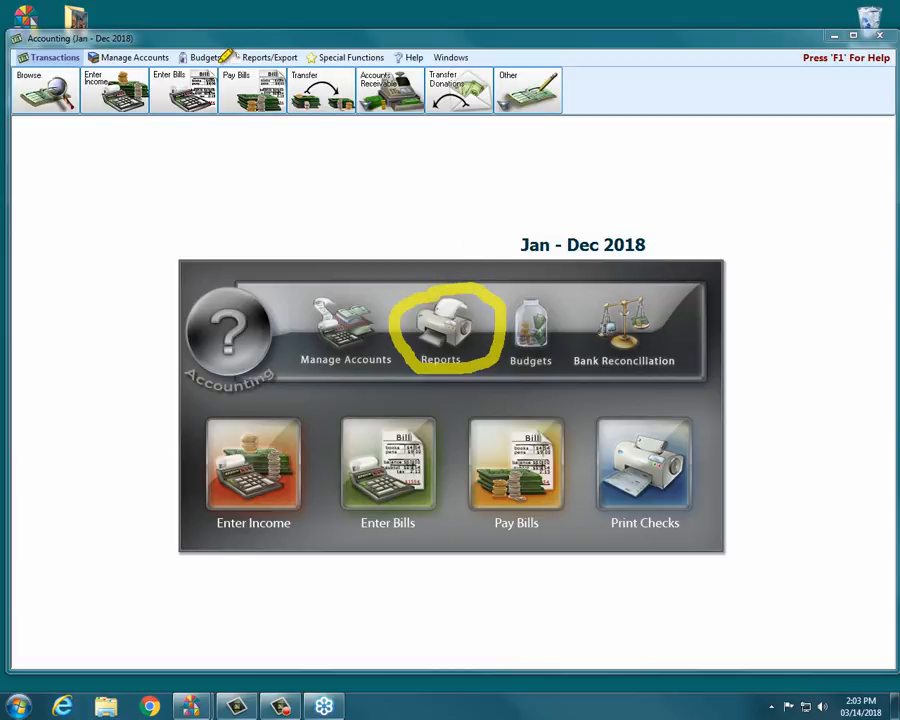
mouse_move(228, 56)
left_mouse_down()
mouse_move(336, 57)
mouse_move(197, 55)
left_mouse_up()
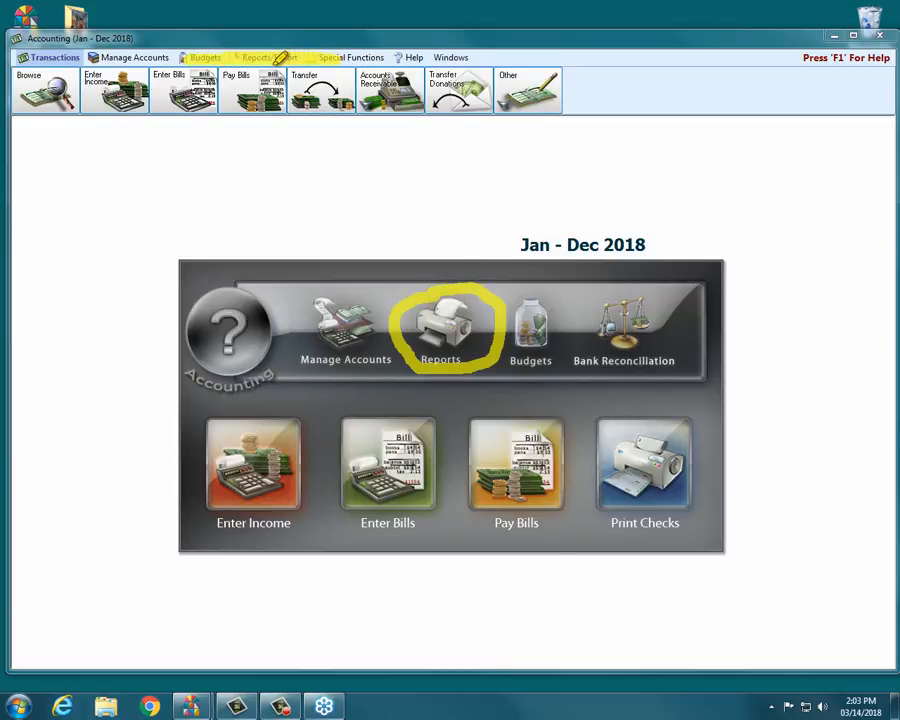
mouse_move(269, 62)
left_mouse_down()
mouse_move(270, 157)
mouse_move(287, 83)
mouse_move(252, 83)
left_mouse_up()
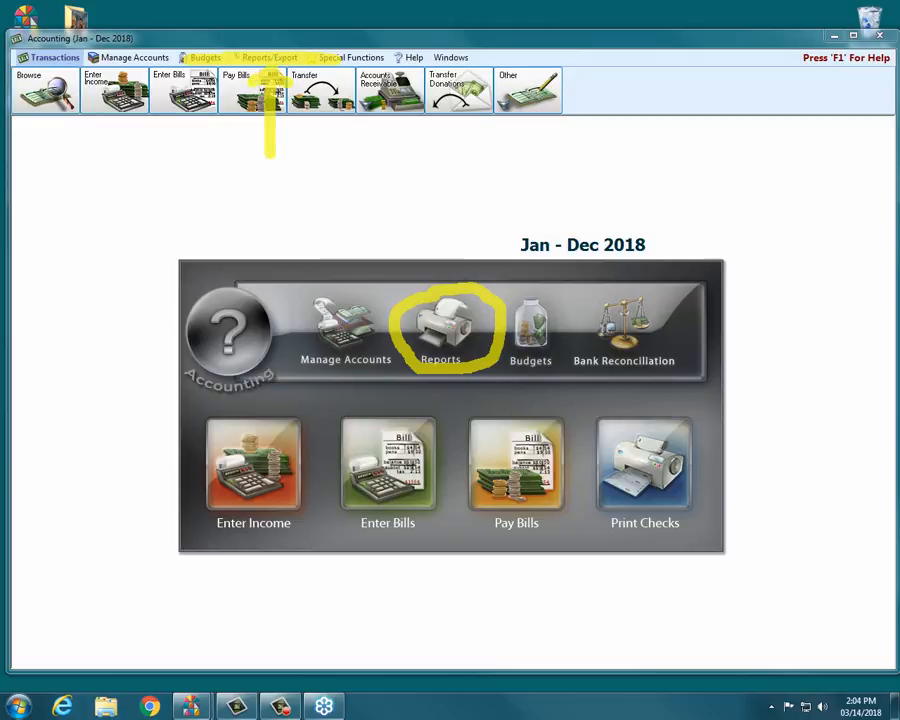
key("Escape")
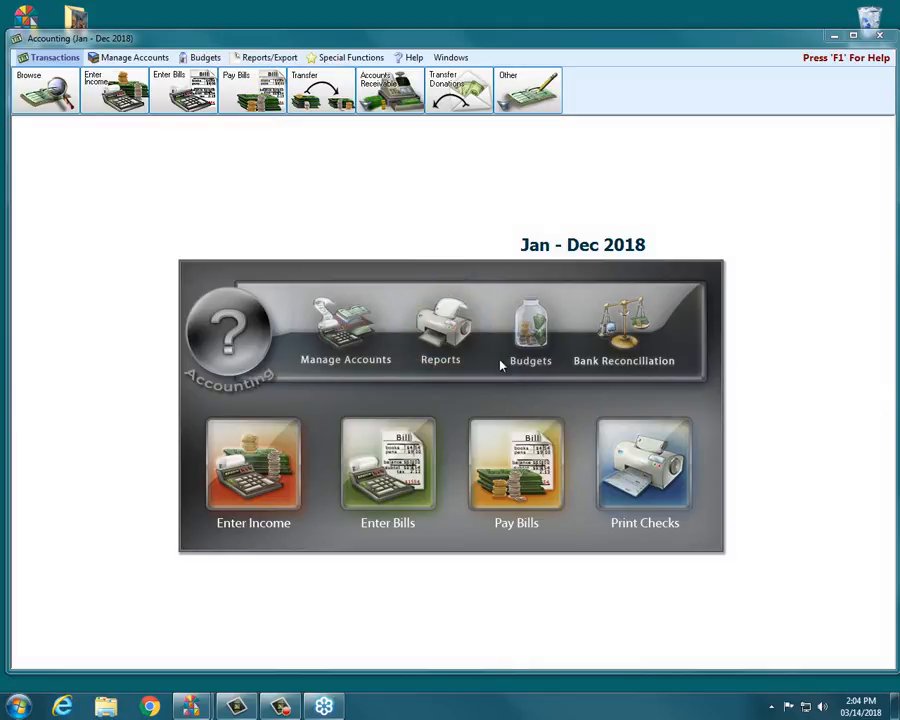
- Open Reports and add Fund Activity Report, Treasurers Report and Balance Sheet to the multiple-report selection, then cancel it
left_click(460, 340)
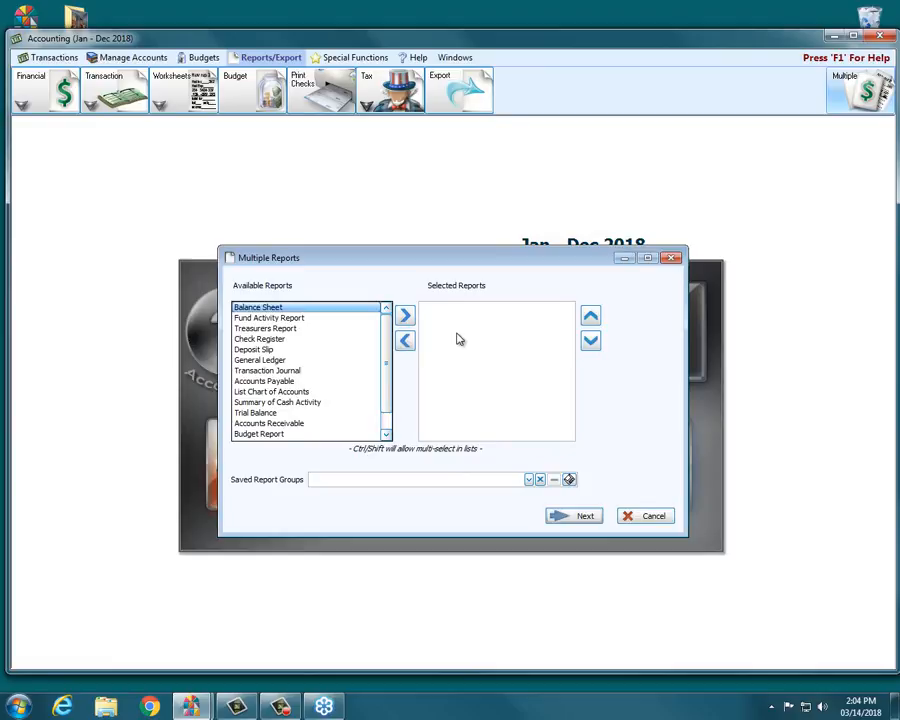
left_click(292, 318)
left_click(407, 318)
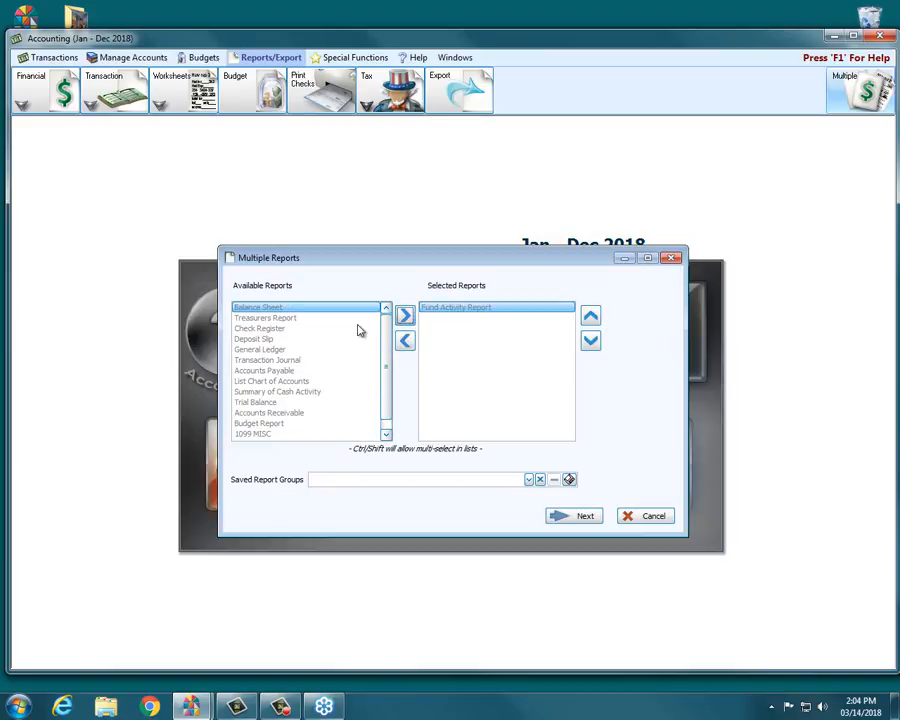
left_click(406, 316)
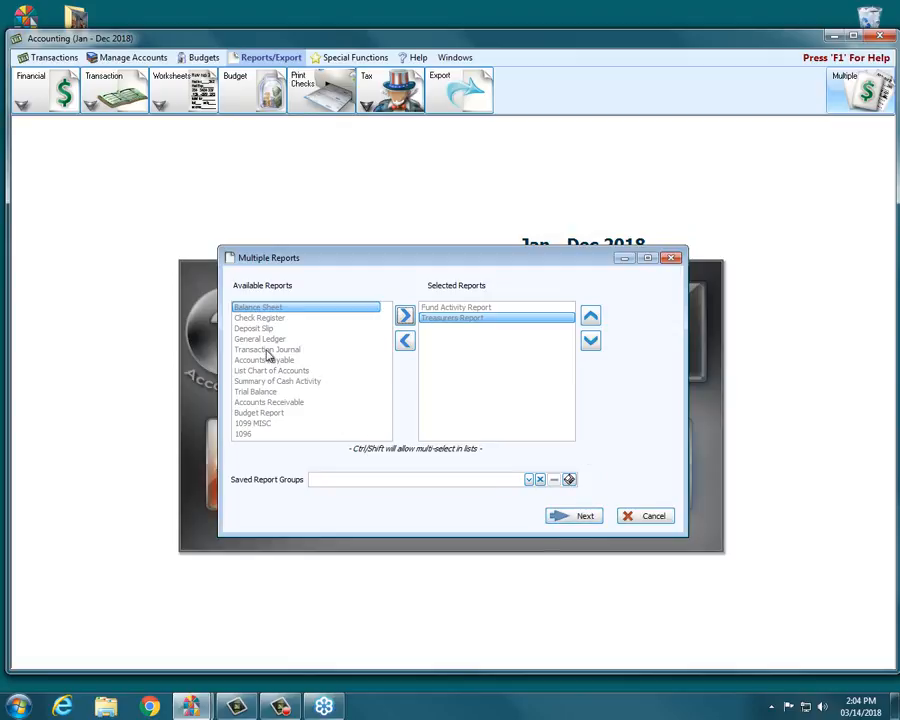
left_click(404, 315)
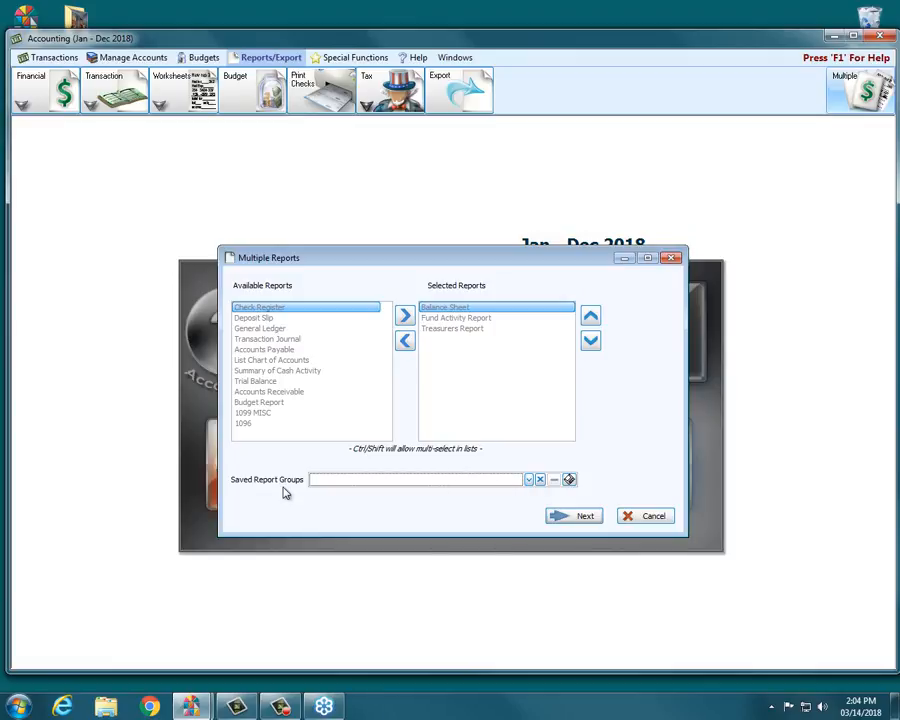
left_click(652, 516)
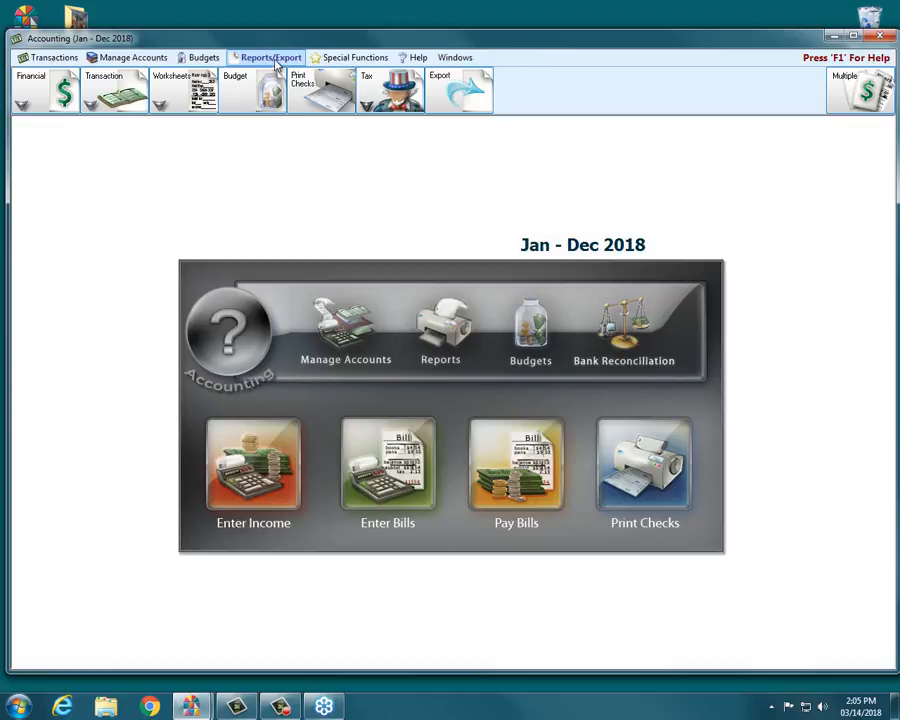
- Browse the Financial, Transaction and Worksheets report menus
left_click(30, 85)
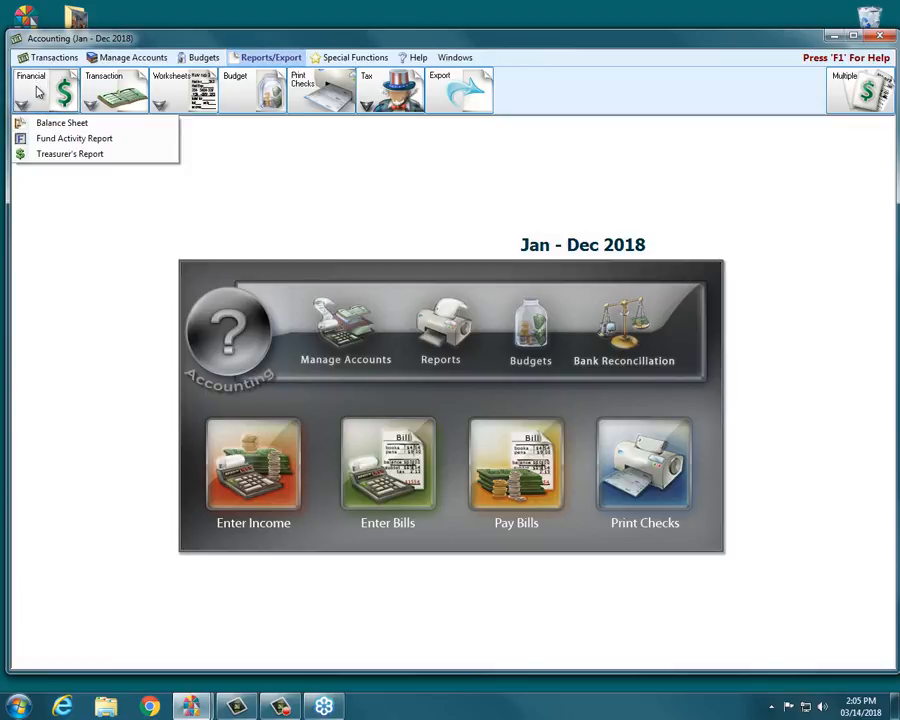
left_click(110, 93)
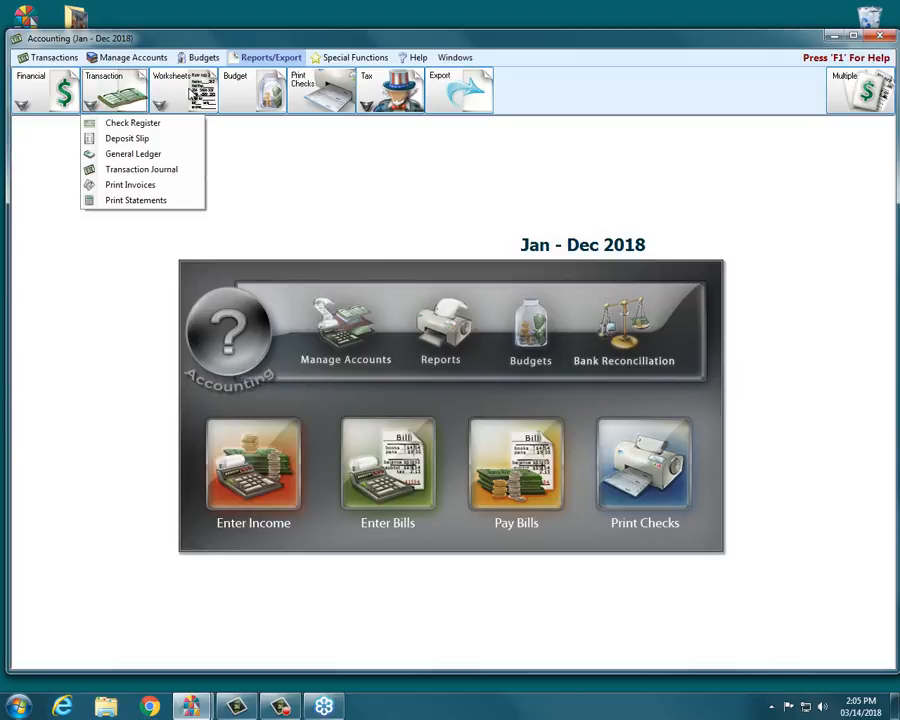
left_click(192, 94)
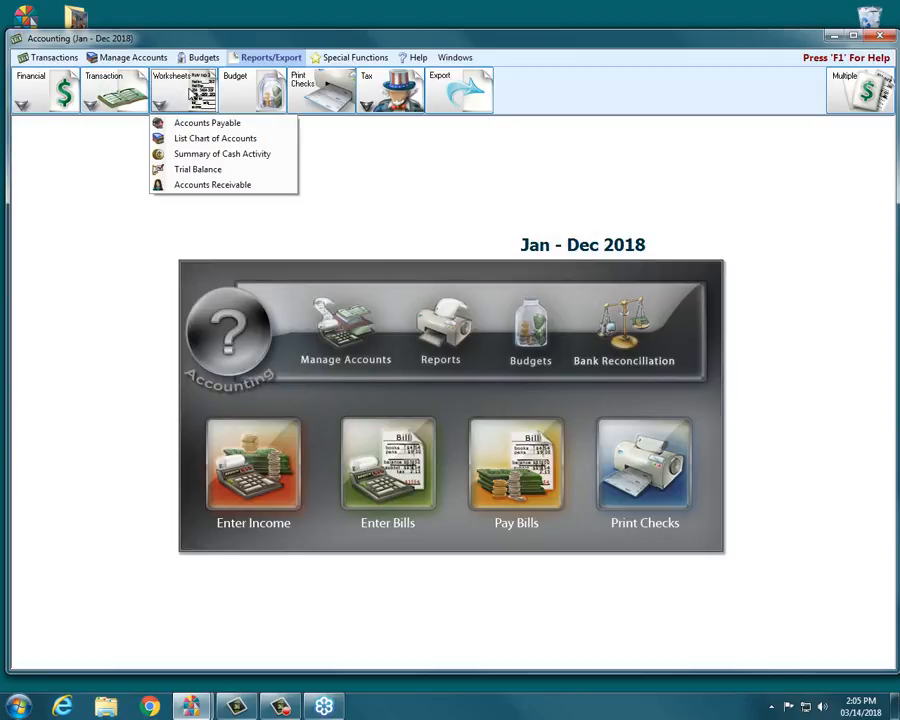
left_click(45, 97)
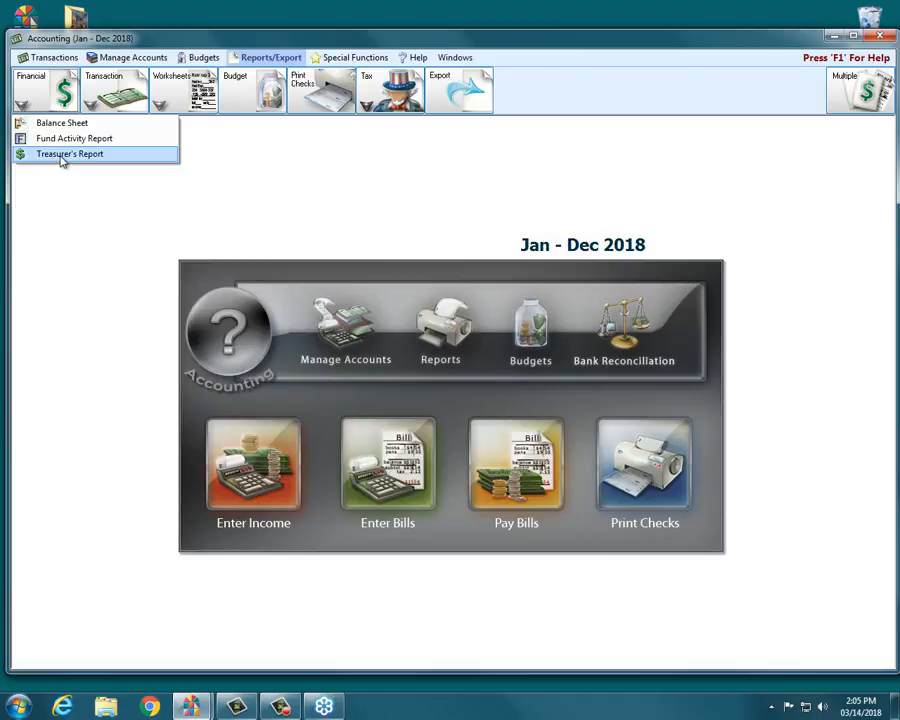
left_click(90, 104)
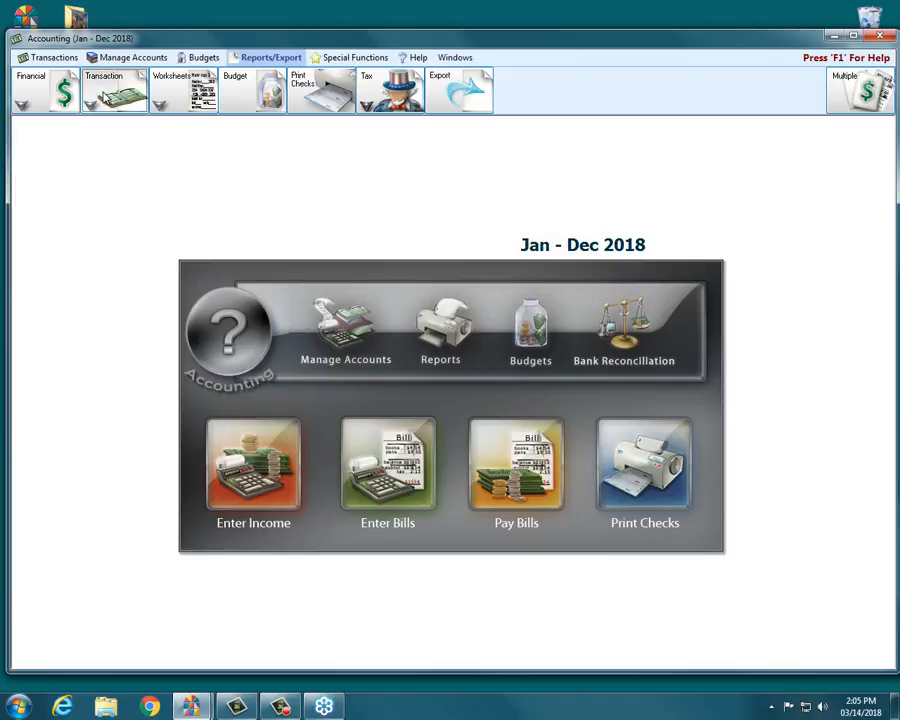
left_click(90, 104)
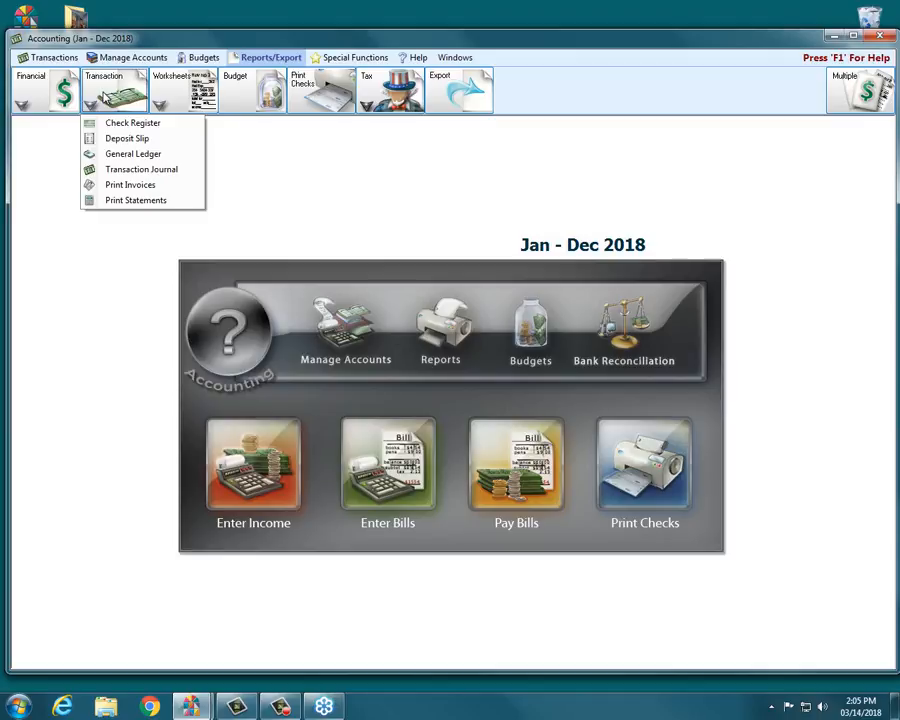
left_click(176, 90)
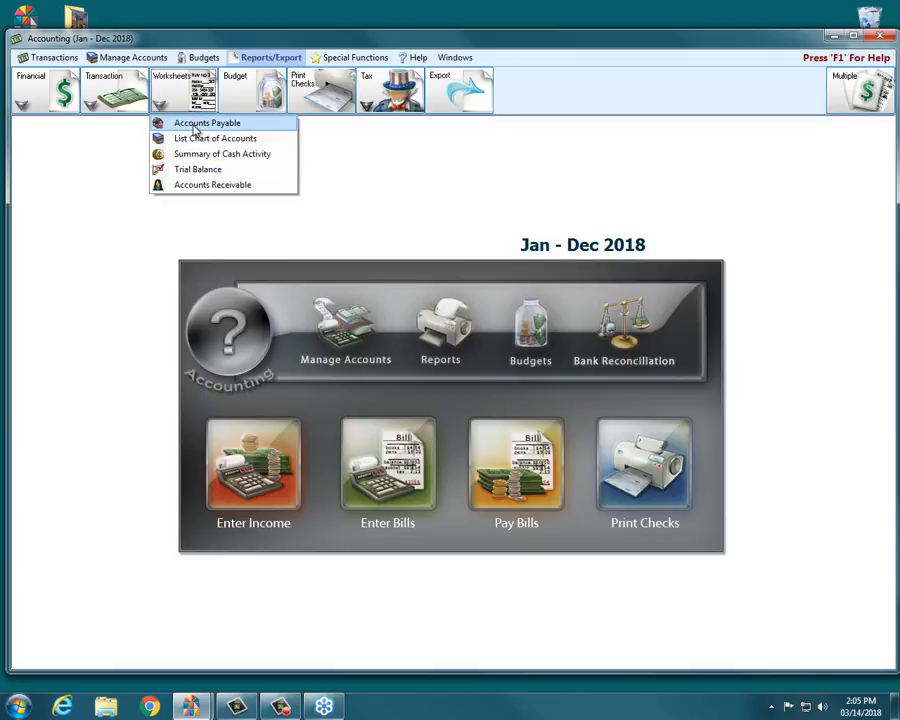
- Open the Accounts Payable and Accounts Receivable worksheet report options, closing each without printing
left_click(194, 127)
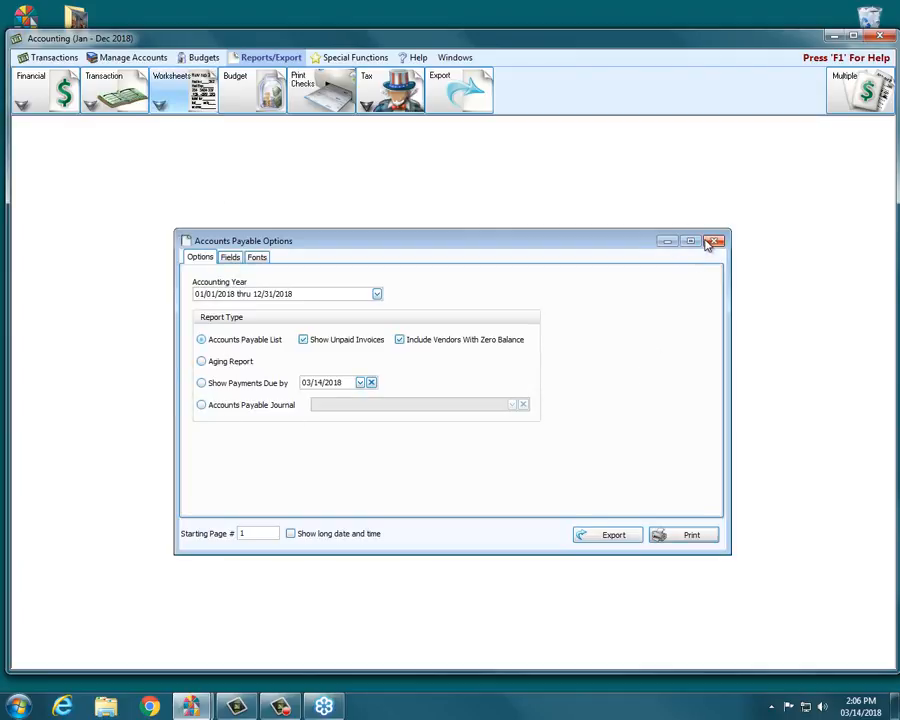
left_click(712, 242)
left_click(172, 90)
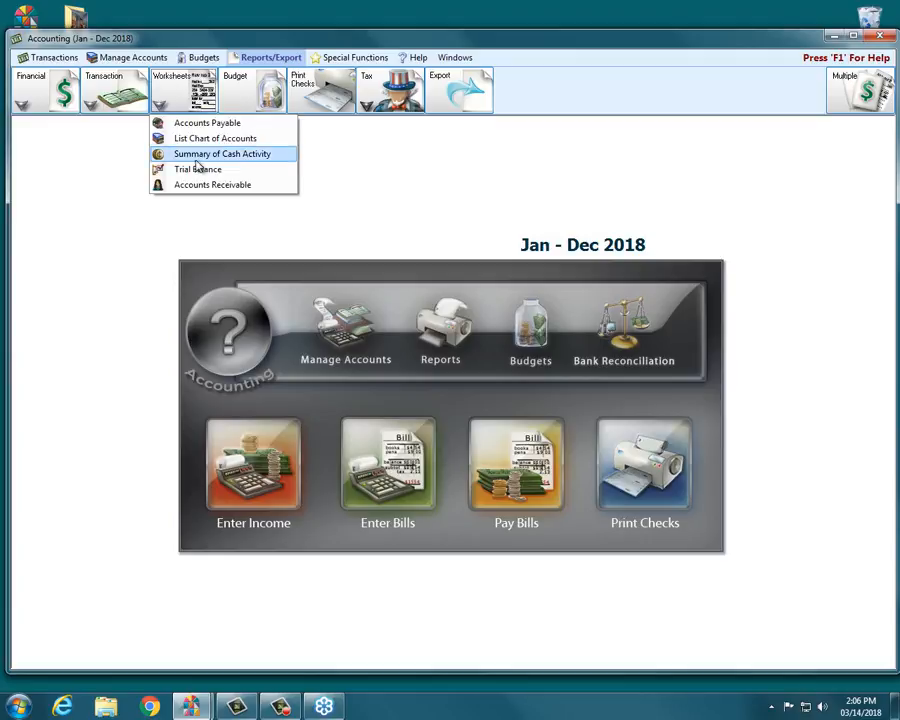
left_click(200, 185)
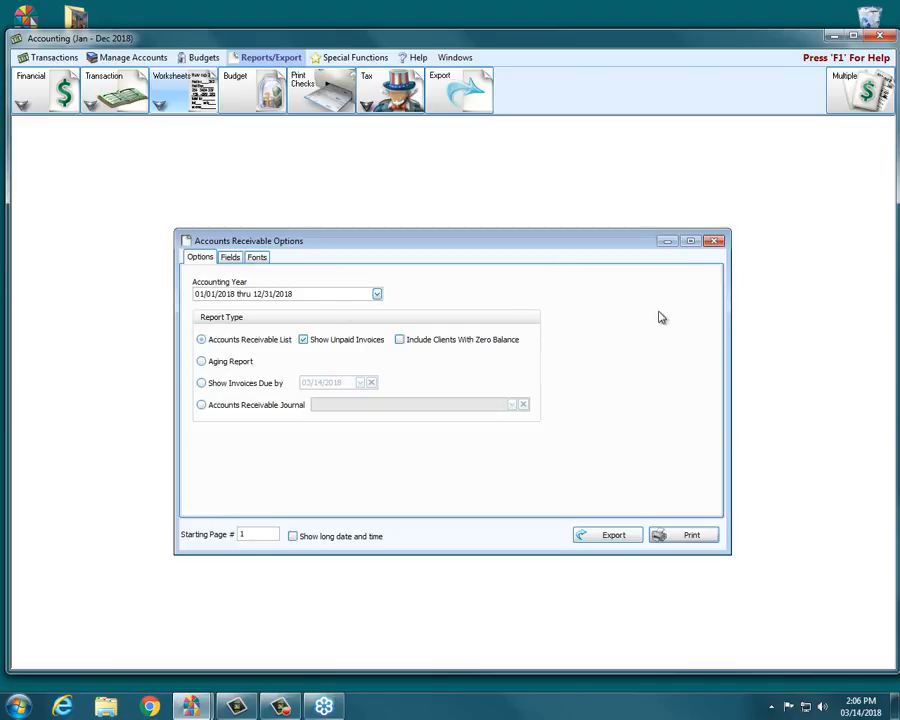
left_click(714, 242)
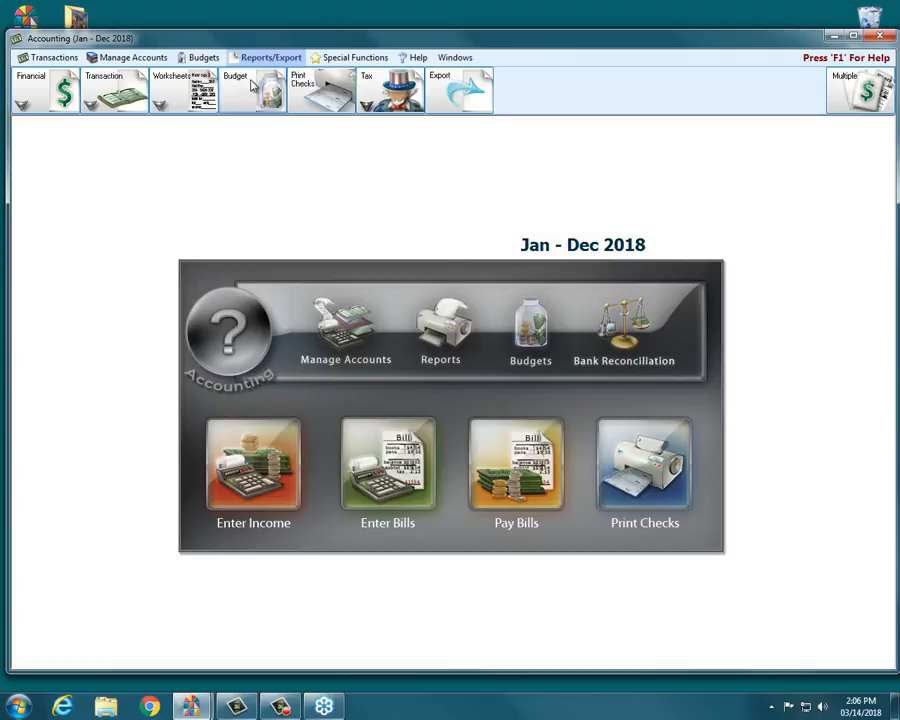
- Switch to the Budgets section and return to the Reports/Export section
left_click(213, 59)
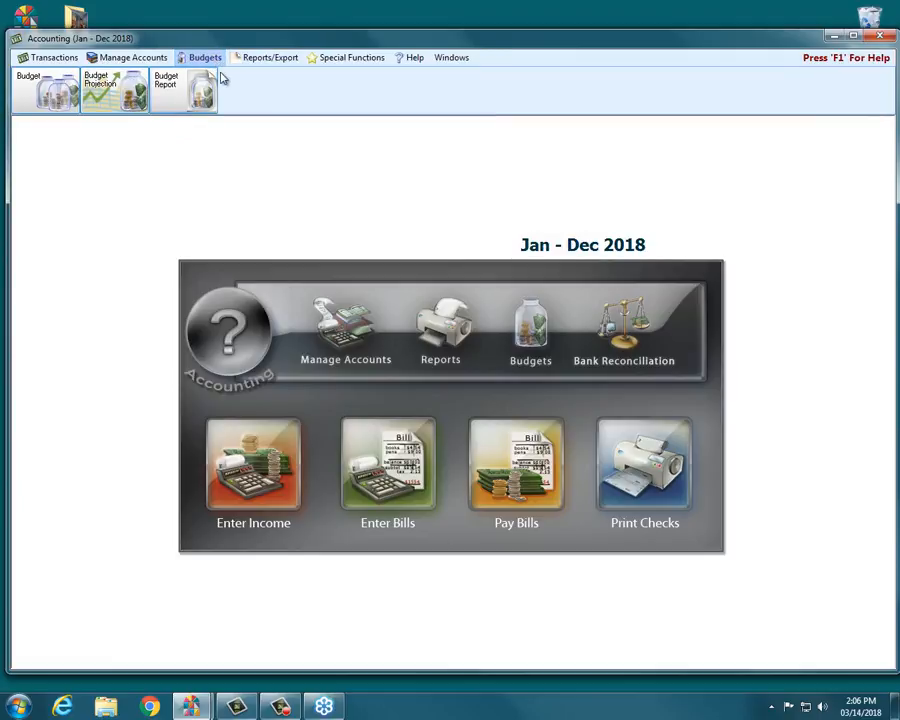
left_click(265, 57)
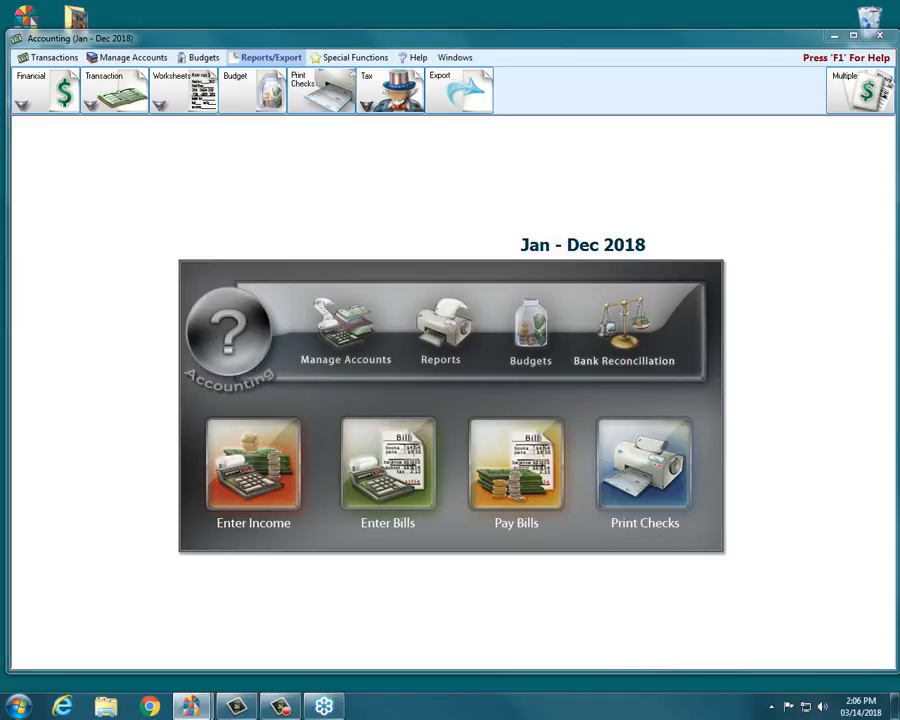
mouse_move(600, 412)
left_mouse_down()
mouse_move(612, 400)
mouse_move(724, 466)
mouse_move(621, 527)
mouse_move(582, 462)
left_mouse_up()
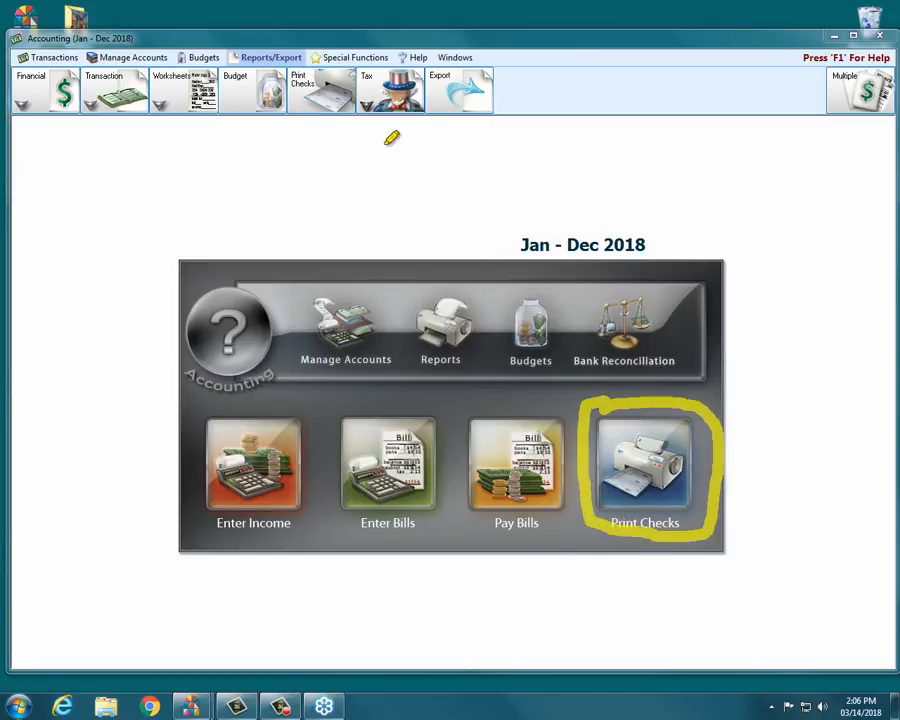
left_click_drag(234, 58, 300, 58)
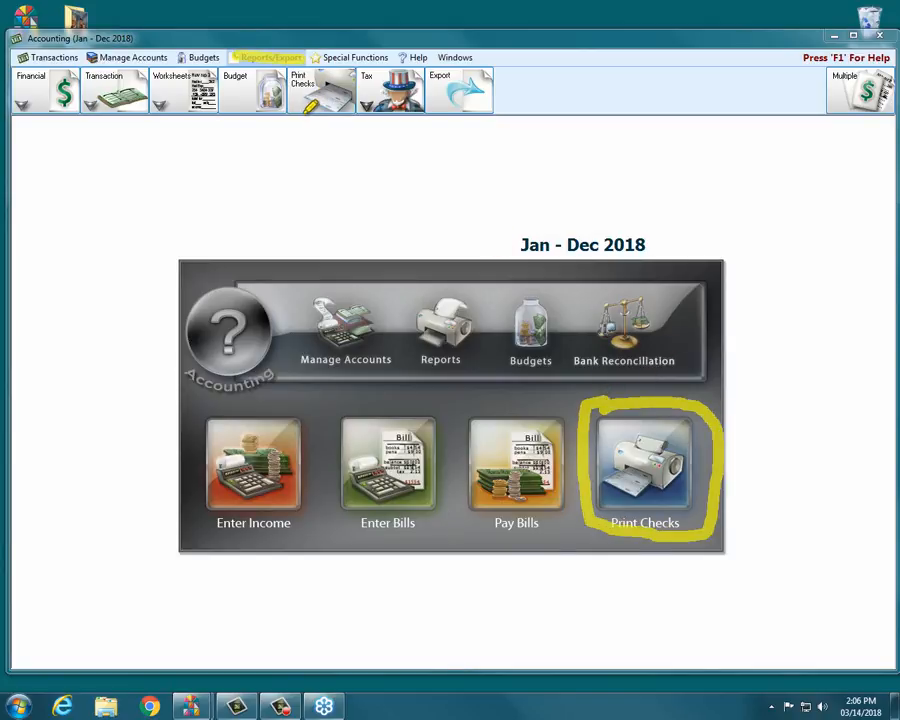
mouse_move(294, 118)
left_mouse_down()
mouse_move(377, 121)
mouse_move(293, 123)
mouse_move(326, 126)
left_mouse_up()
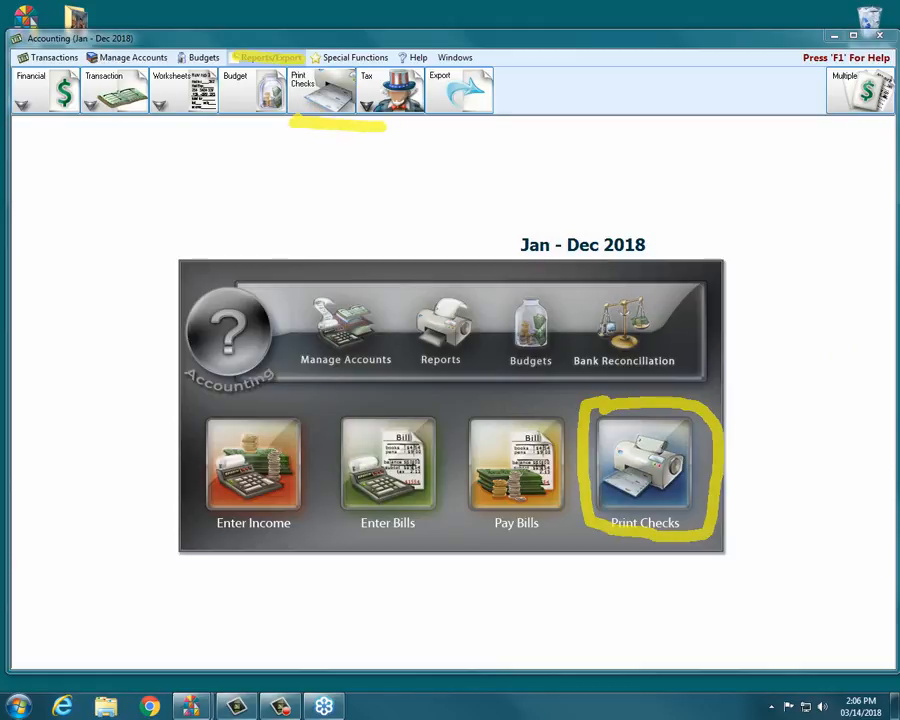
key("Escape")
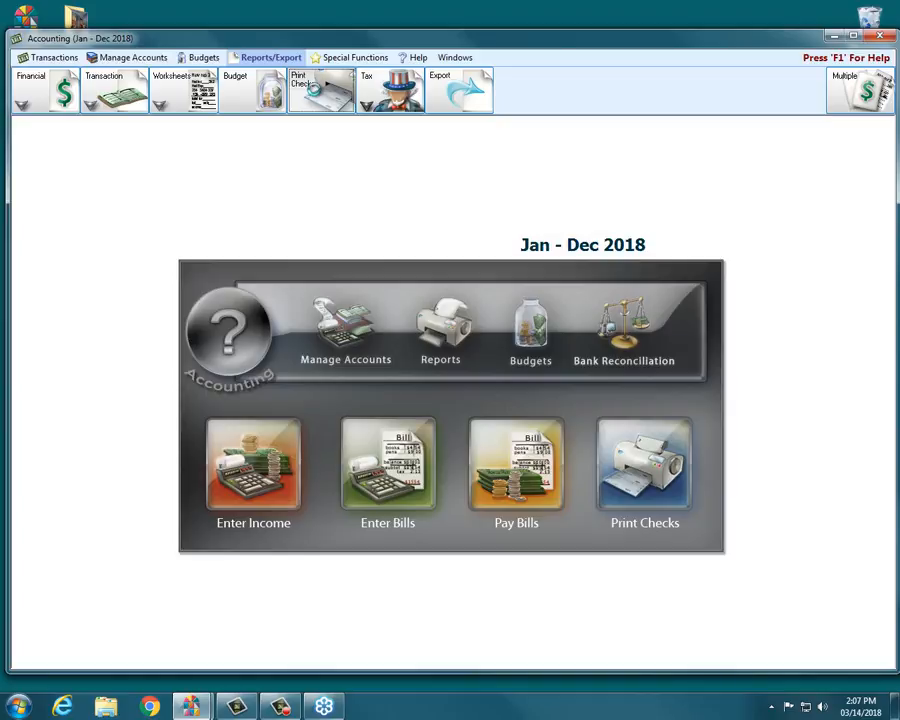
- Examine the Print Checks dialog and the Tax and Export report menus
left_click(313, 87)
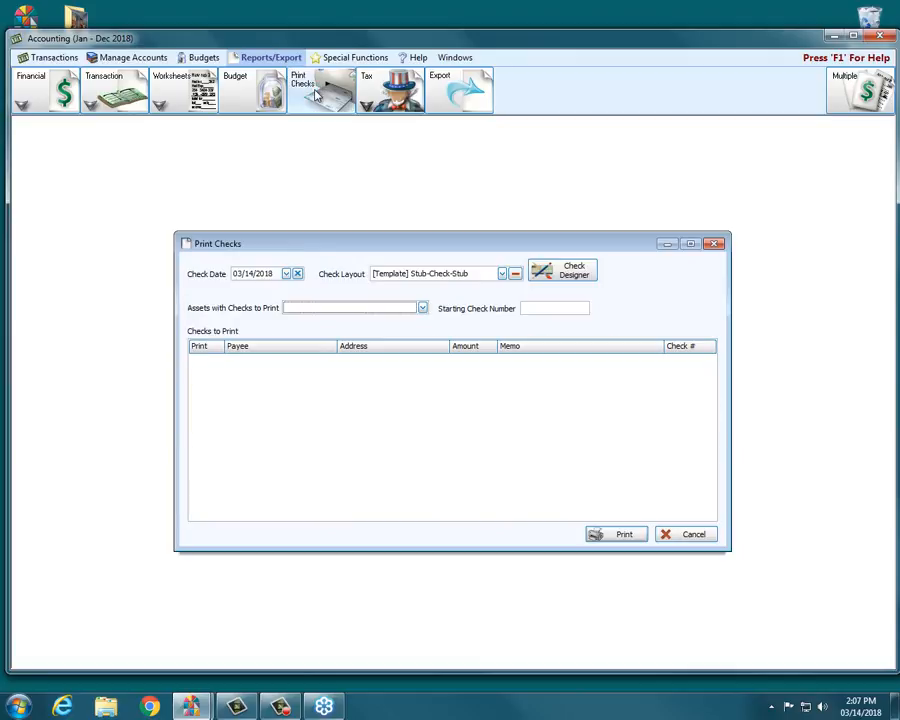
left_click(714, 245)
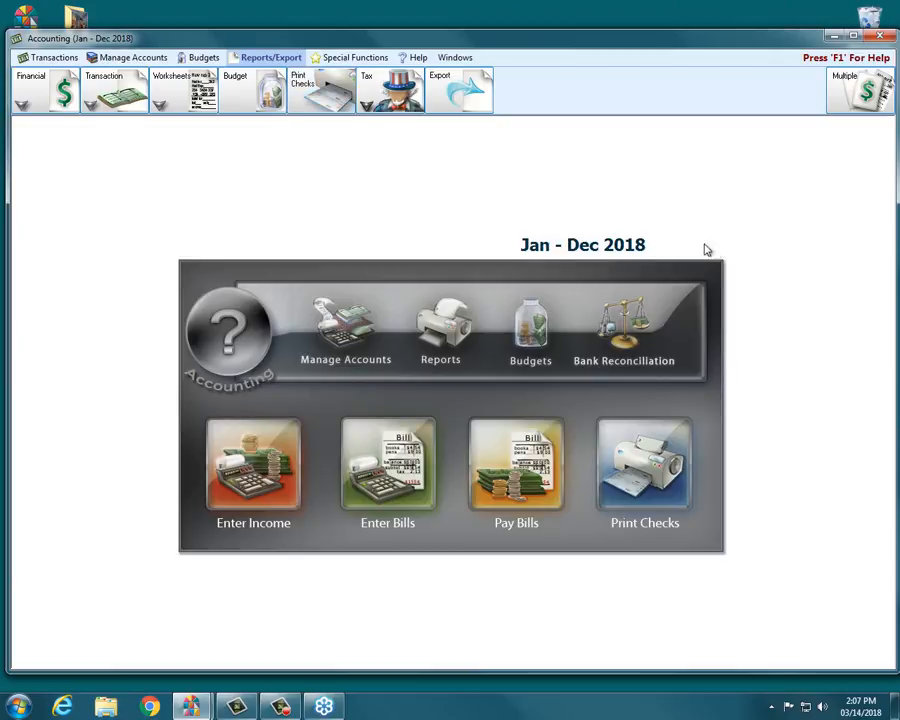
left_click(394, 92)
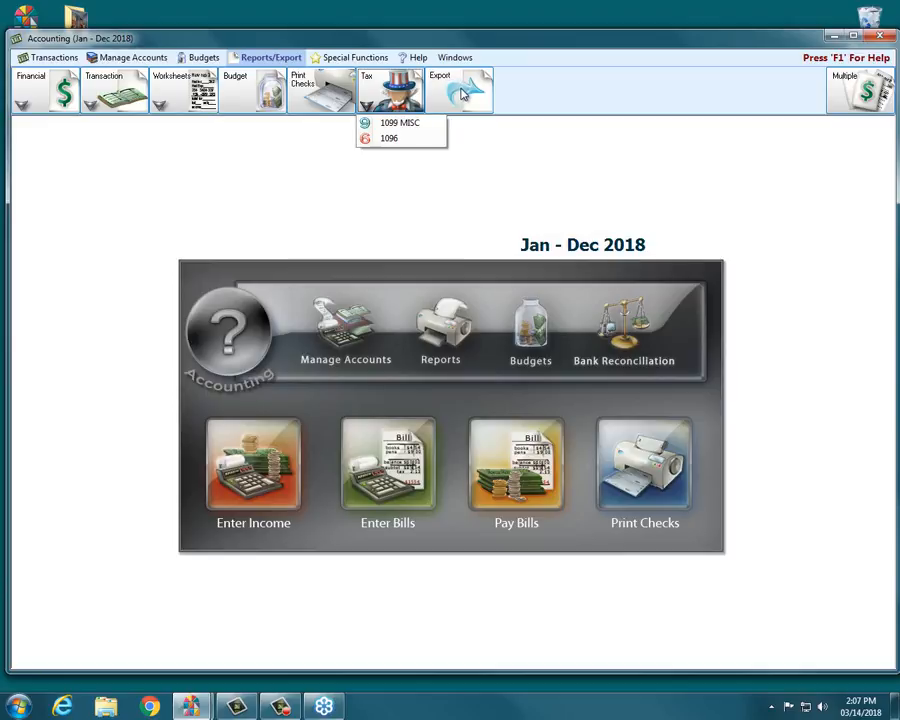
left_click(461, 94)
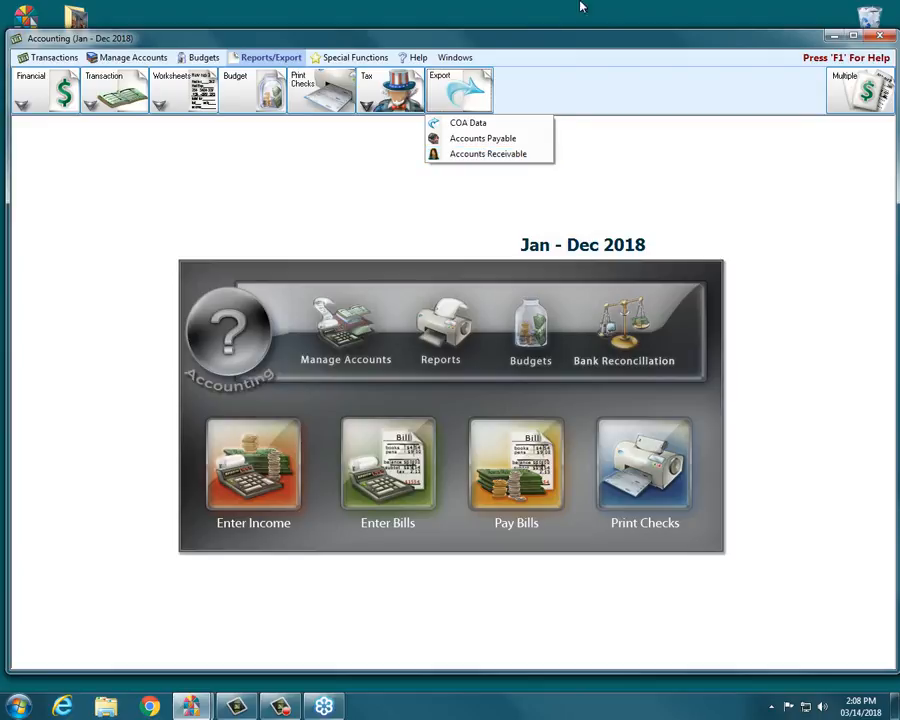
left_click(553, 25)
left_click(548, 39)
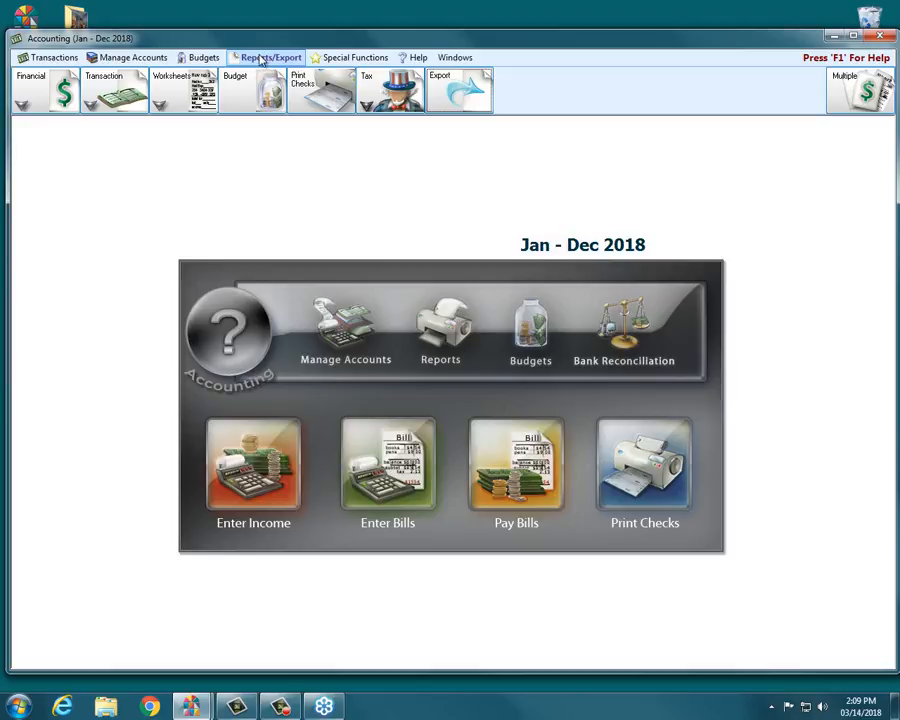
- Open the General Ledger report options from the Transaction reports menu
left_click(90, 103)
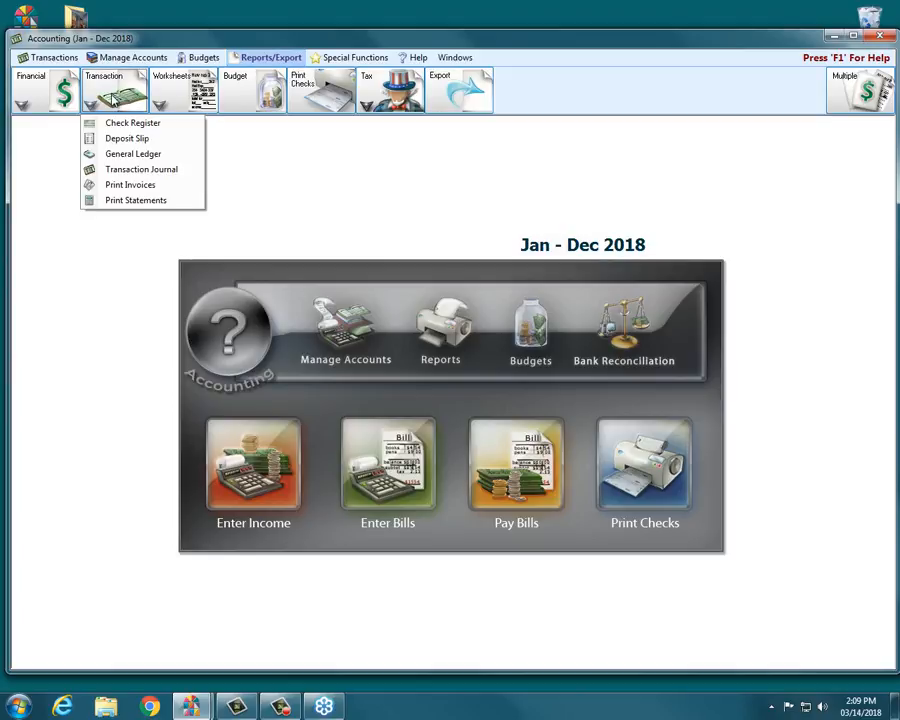
left_click(117, 153)
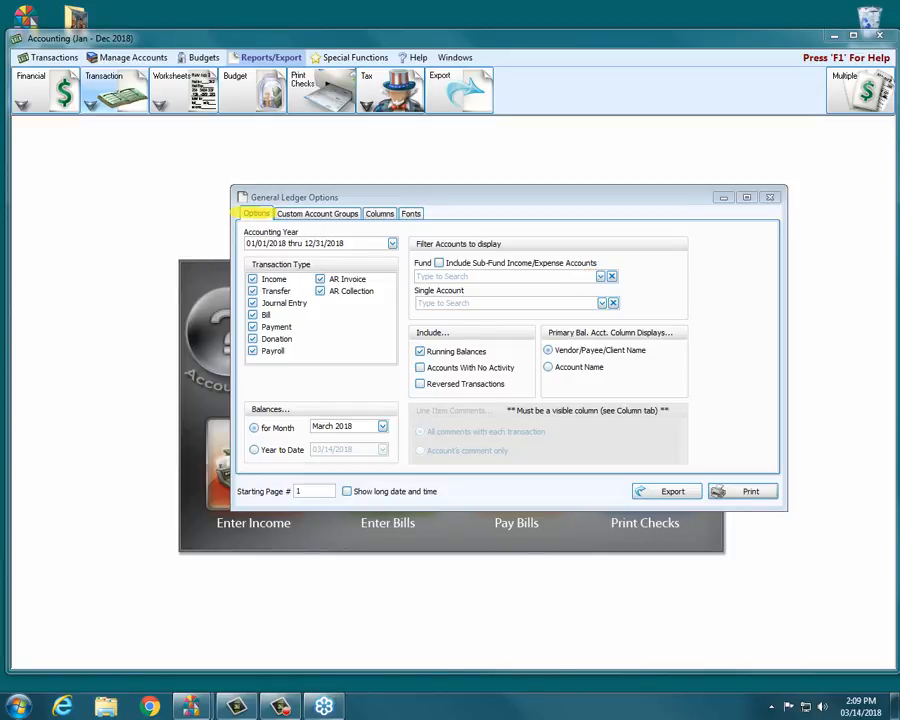
left_click(62, 95)
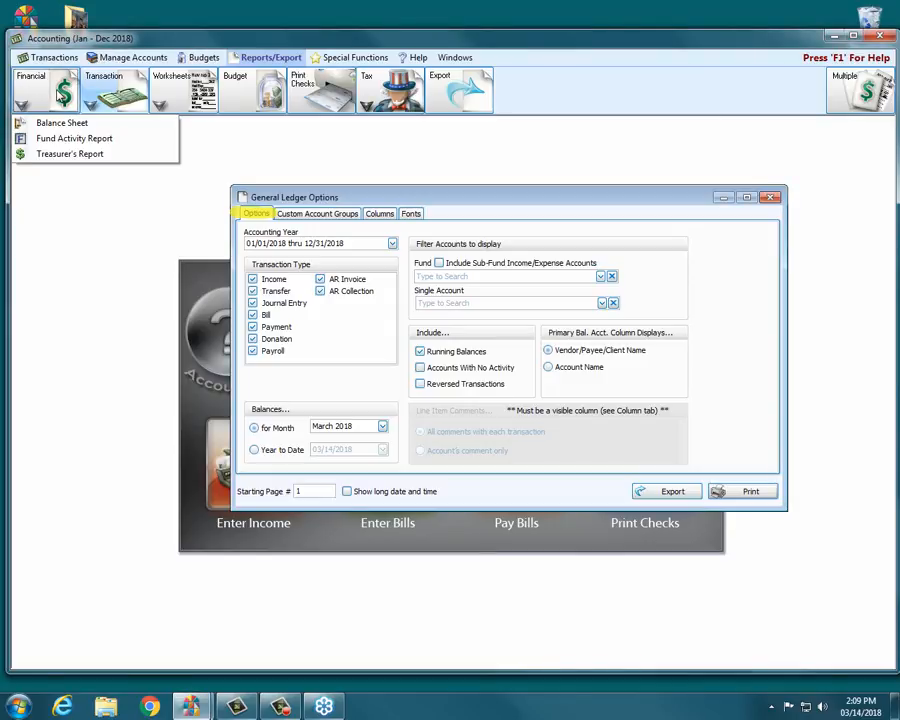
- Open the Balance Sheet options, then the Treasurer's Report options from the Financial reports menu
left_click(68, 136)
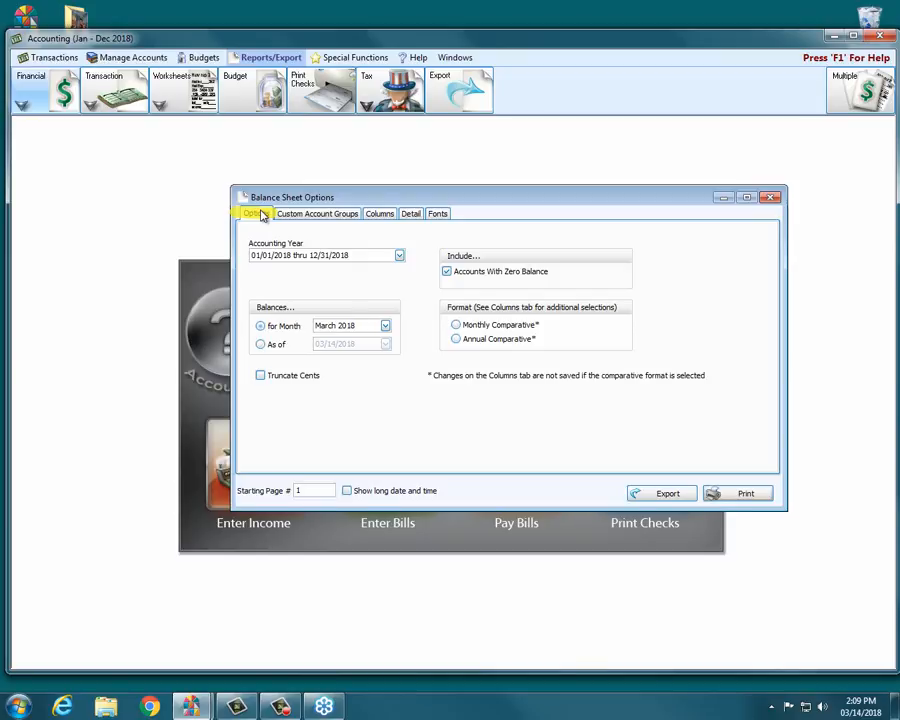
left_click(22, 95)
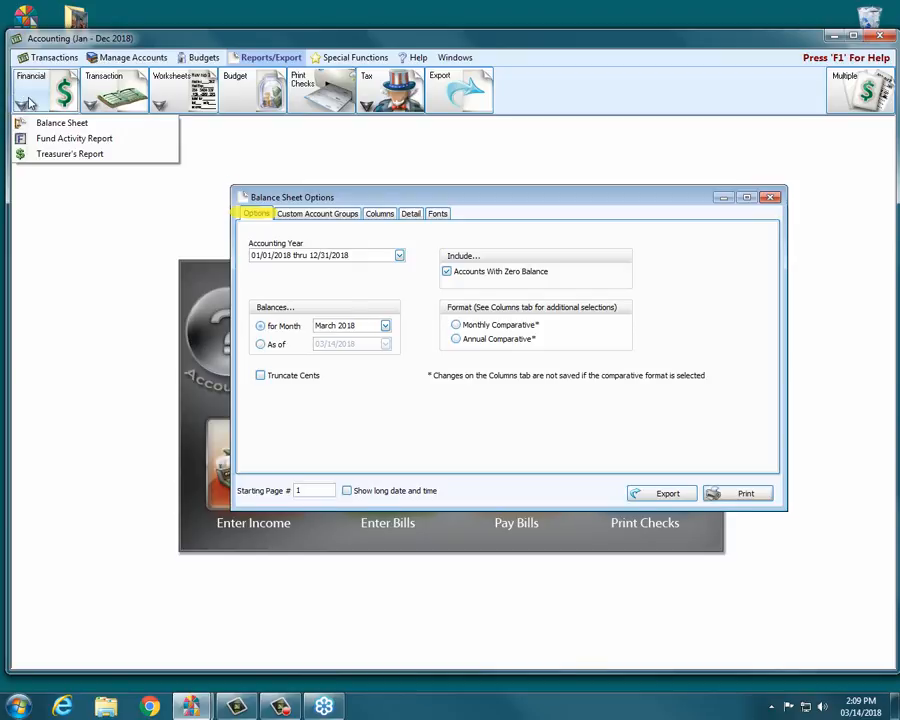
left_click(44, 148)
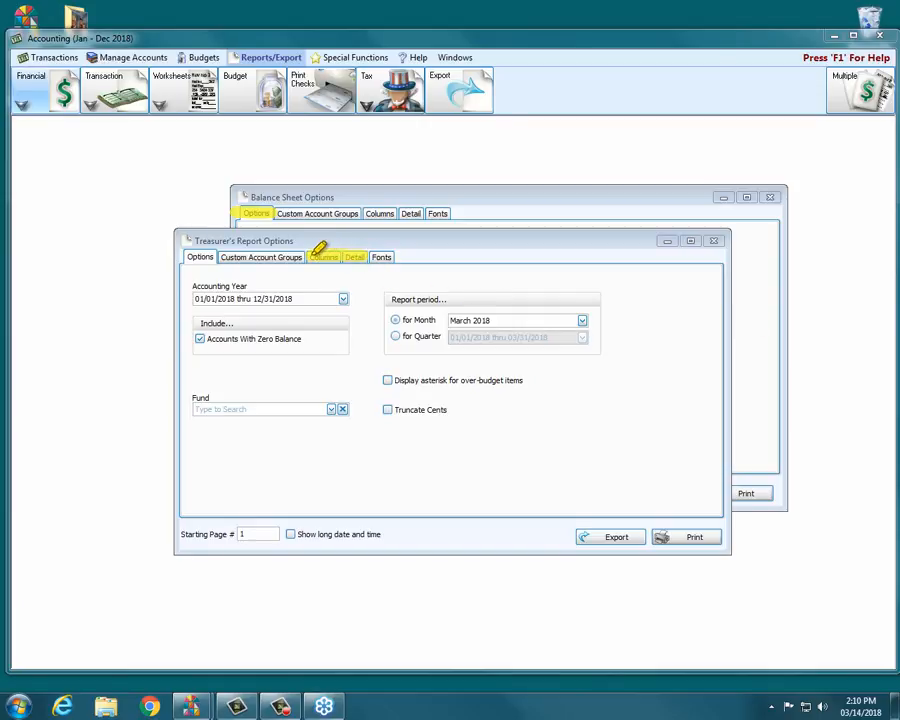
left_click_drag(370, 212, 443, 209)
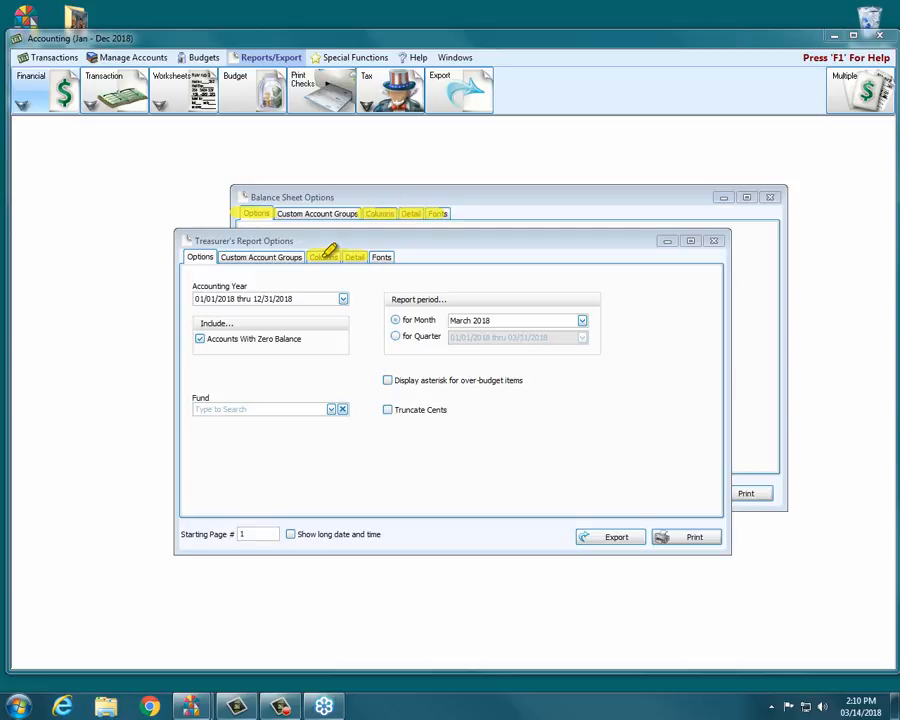
left_click_drag(186, 252, 216, 252)
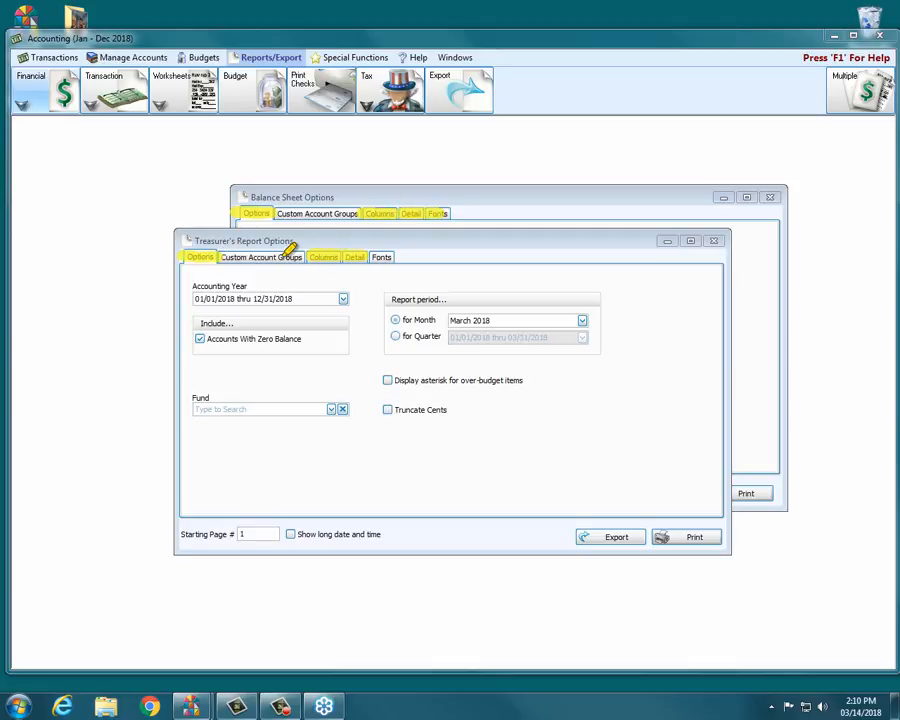
left_click_drag(360, 253, 368, 253)
left_click_drag(230, 248, 298, 250)
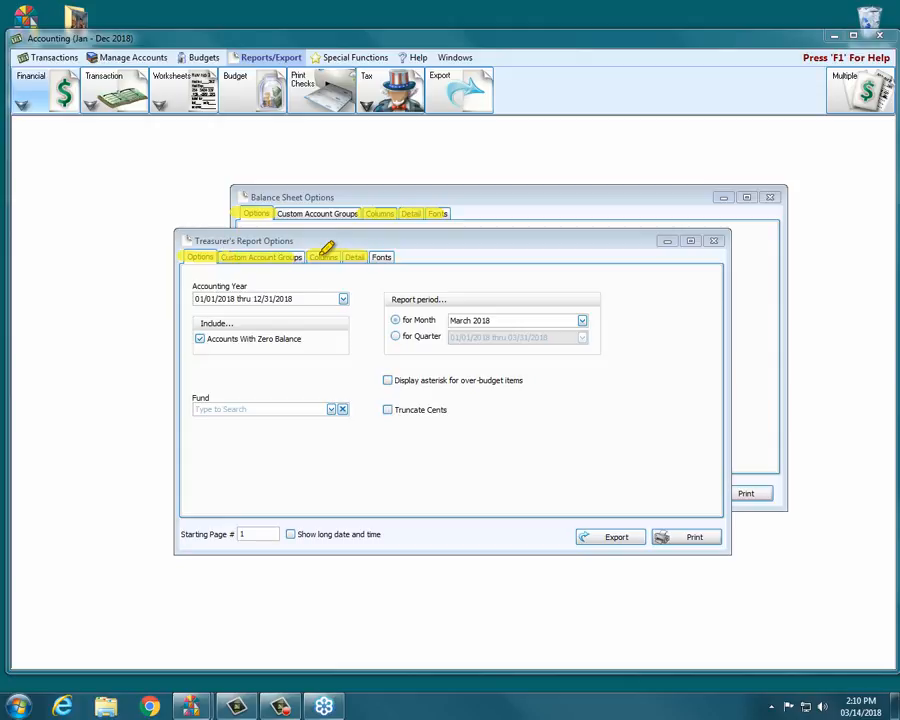
left_click_drag(378, 259, 414, 260)
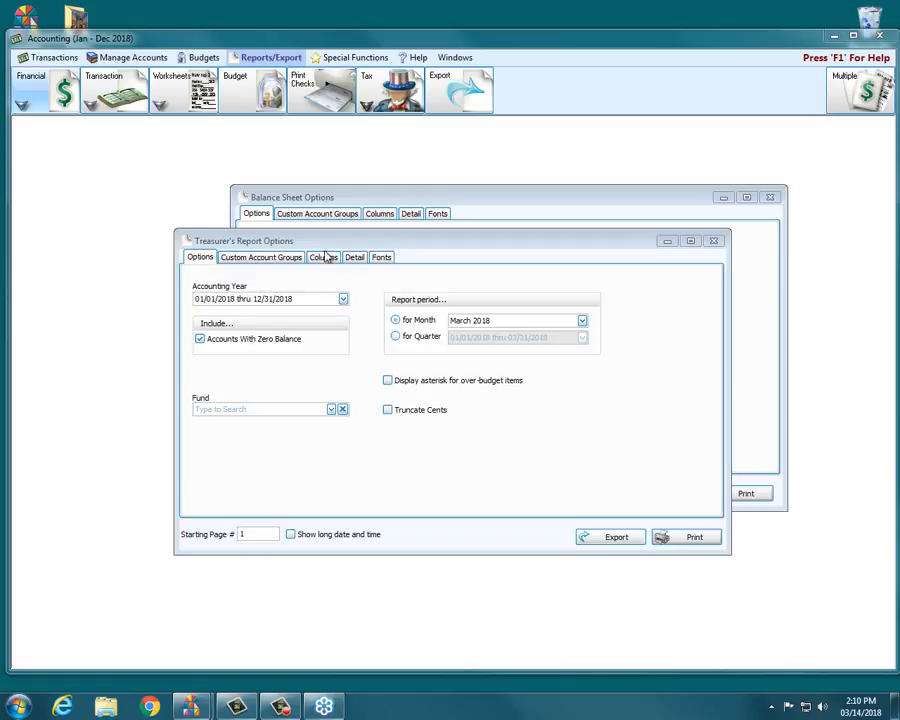
- Examine the accounting year lists in the Treasurer's Report and Balance Sheet option windows
left_click(343, 299)
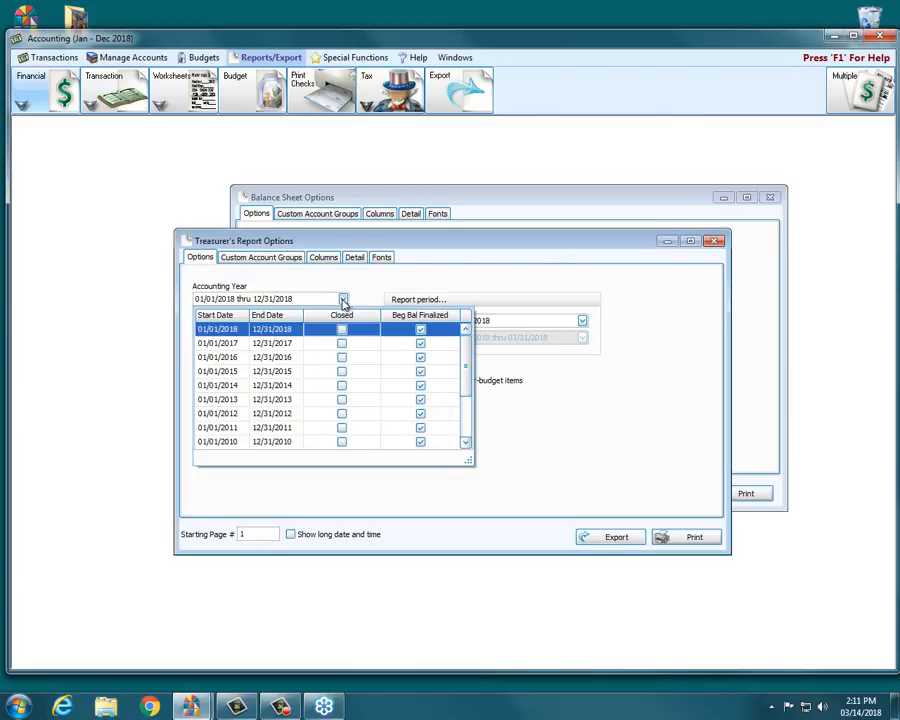
left_click(550, 208)
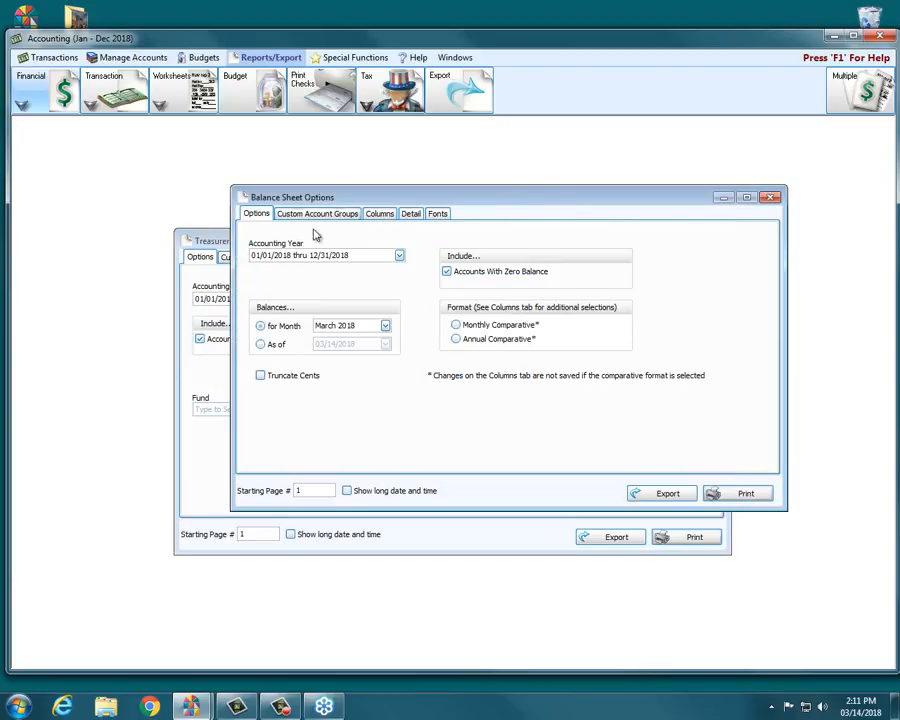
left_click(399, 255)
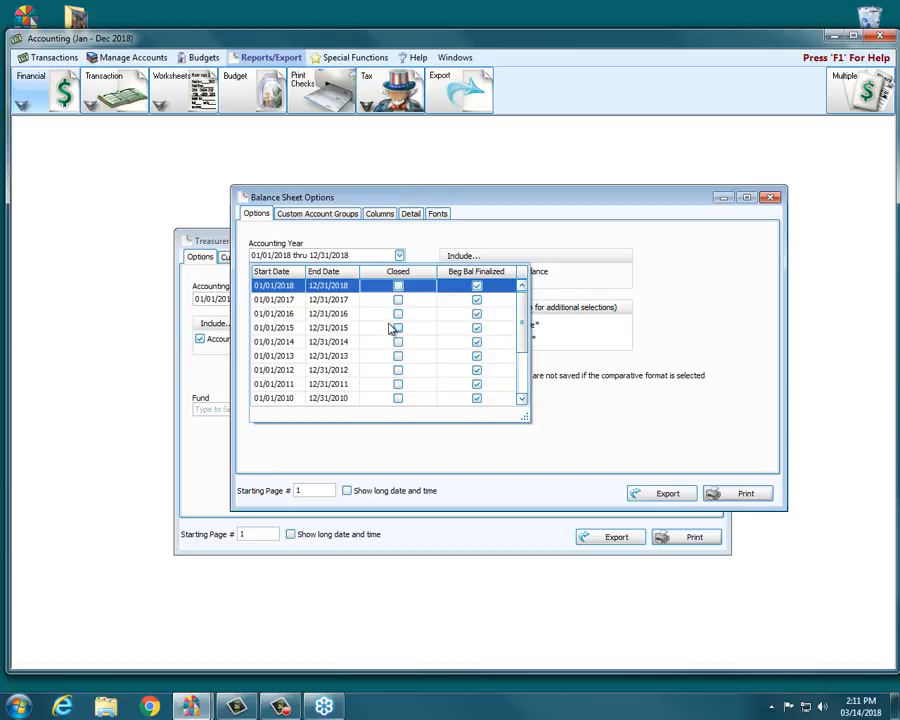
left_click(565, 198)
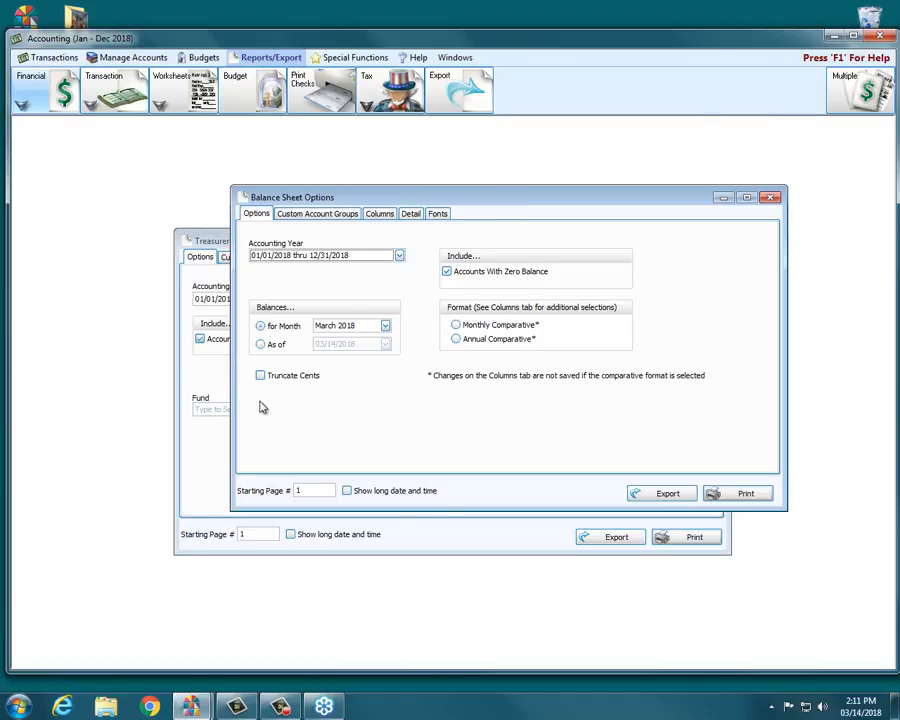
- Move the Balance Sheet Options window aside and bring the General Ledger Options window forward
left_click_drag(694, 200, 471, 177)
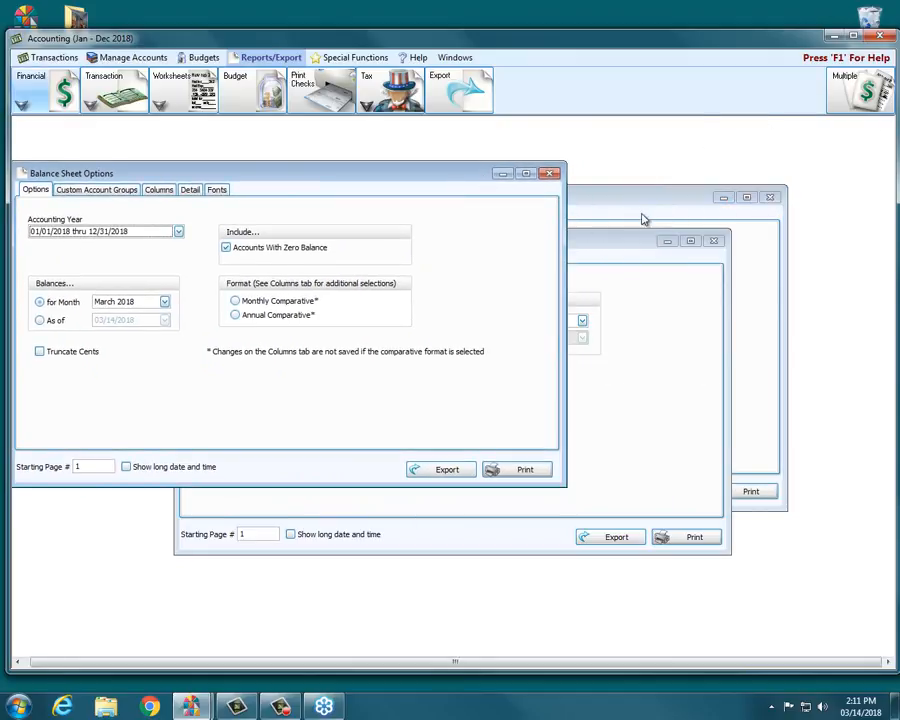
left_click(643, 207)
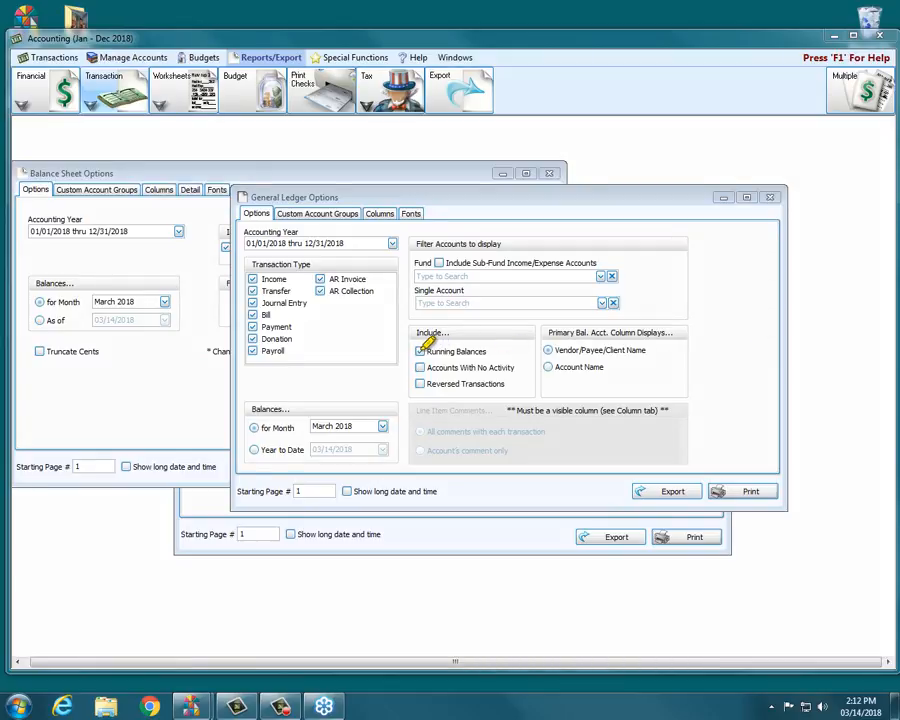
left_click_drag(420, 350, 491, 345)
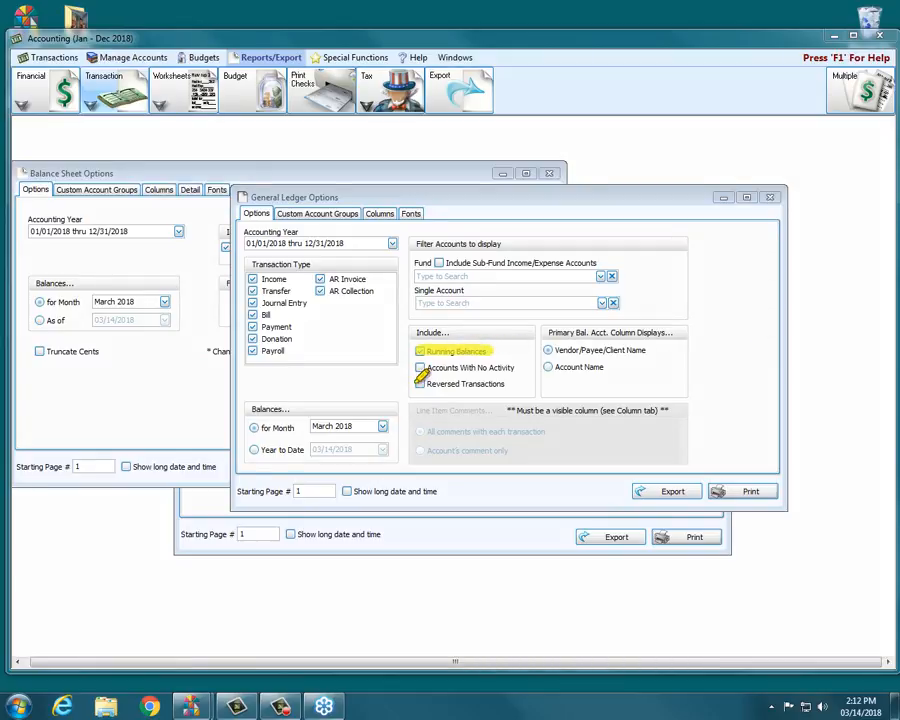
left_click_drag(420, 384, 503, 384)
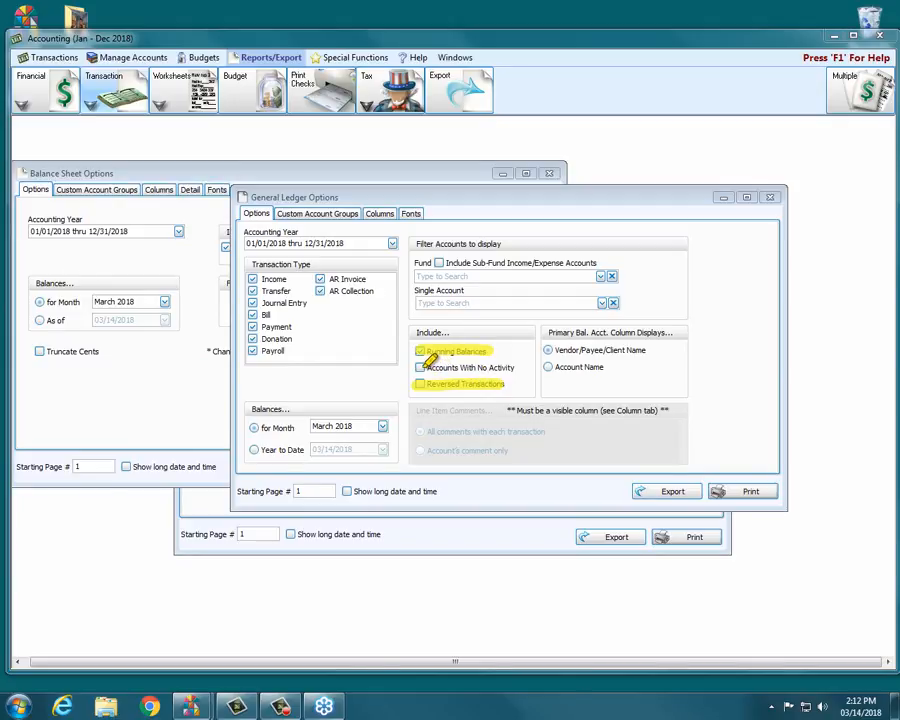
left_click_drag(420, 367, 589, 367)
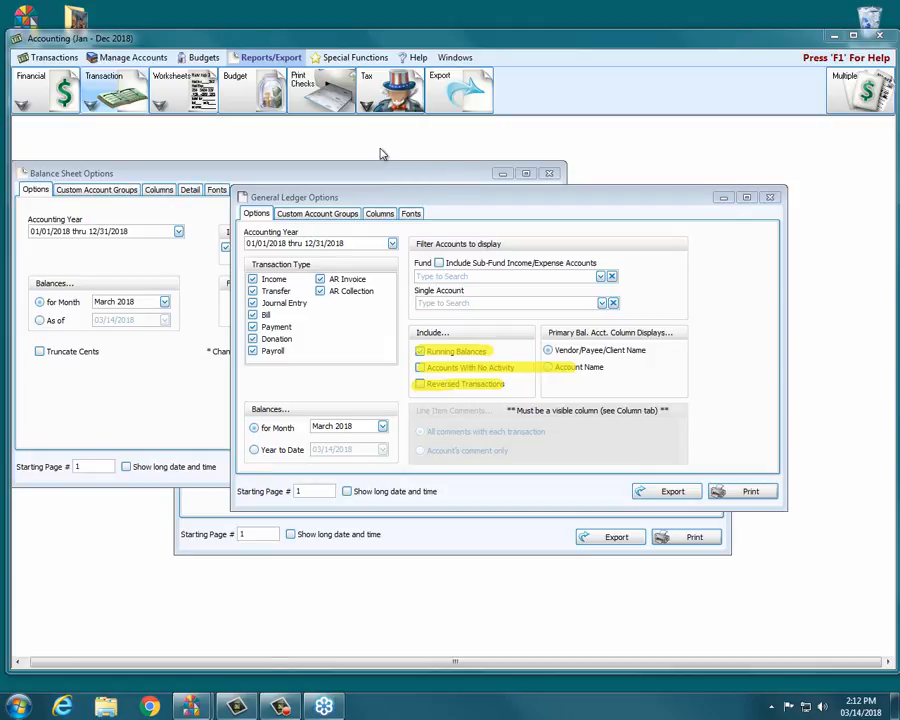
- Open the Transaction Journal options from the Transaction reports menu and turn on Show Reversed
left_click(91, 104)
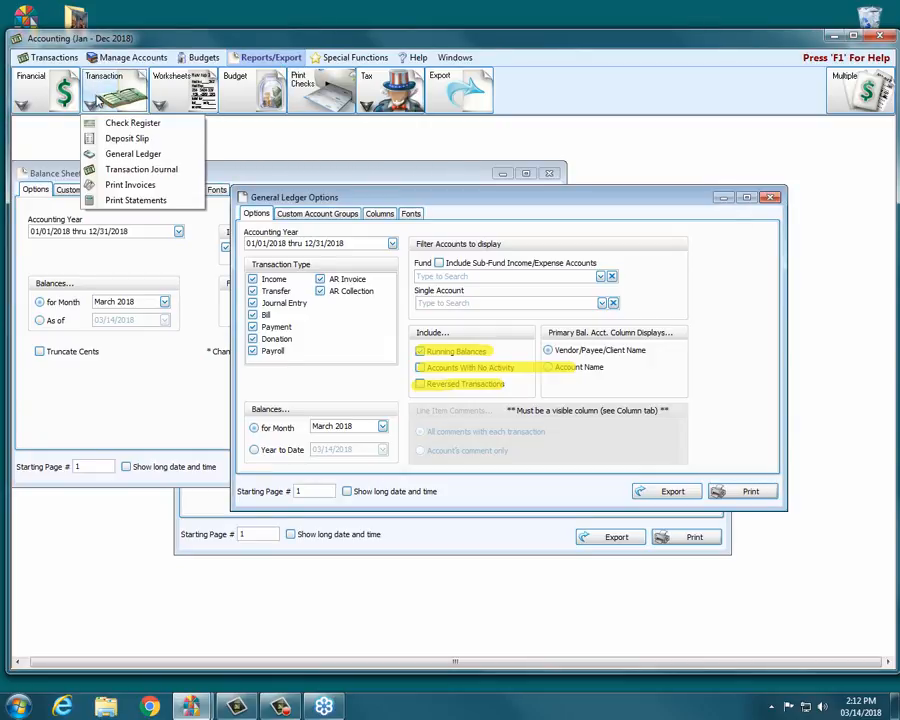
left_click(130, 170)
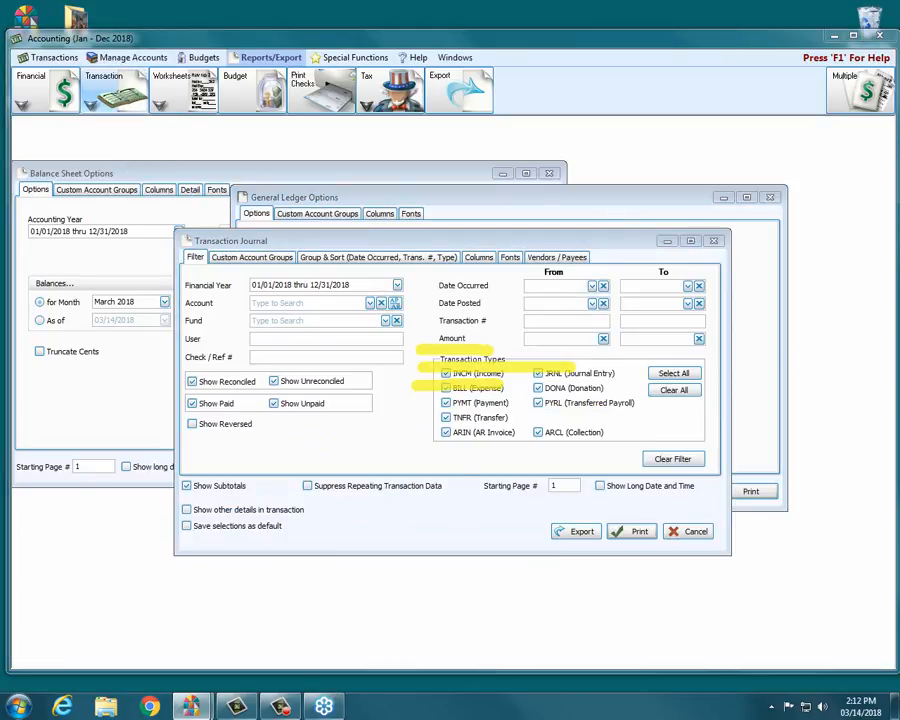
left_click_drag(186, 424, 262, 422)
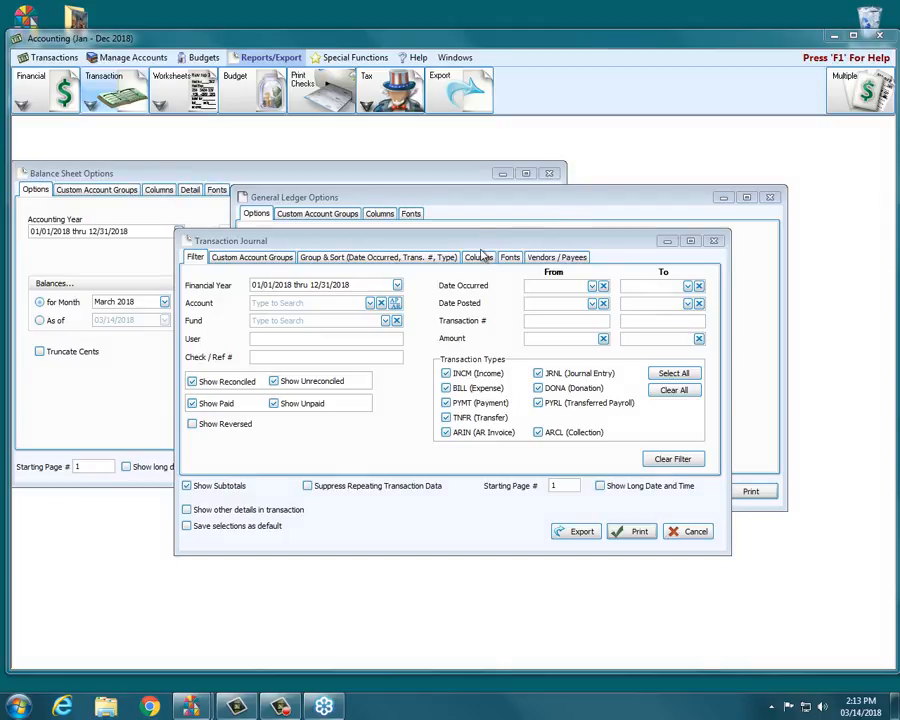
left_click(193, 425)
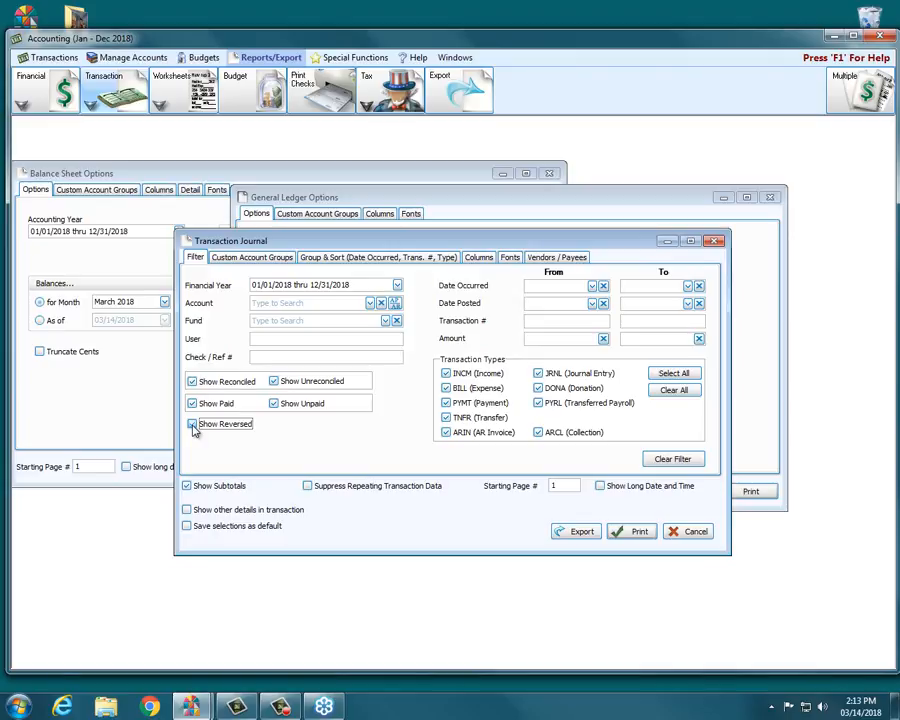
left_click(193, 425)
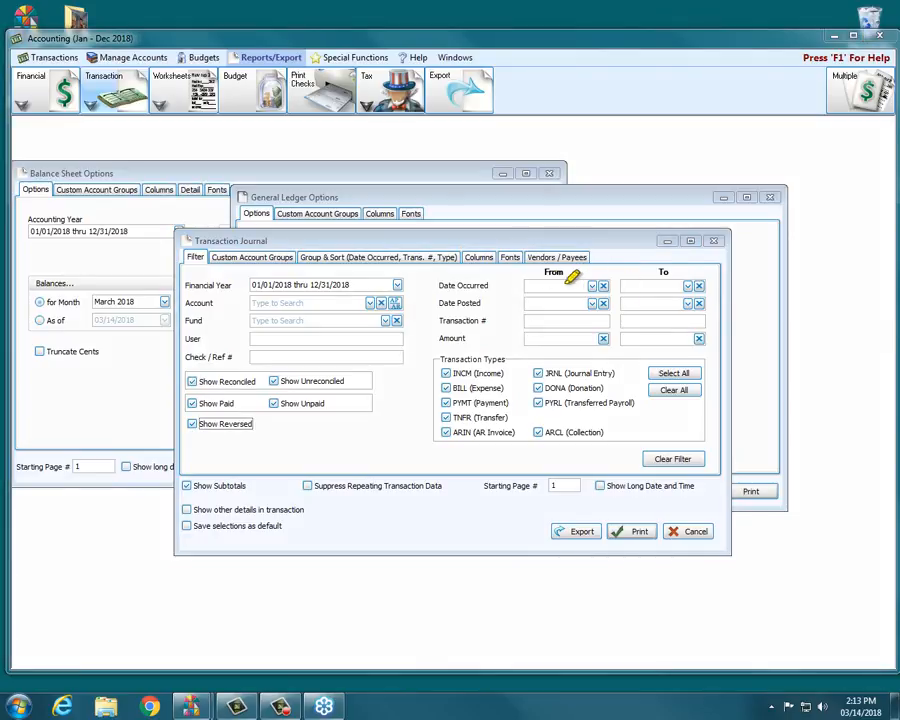
- Try filtering the General Ledger by the 3.10.100 - General Operating Fund Balance fund, then clear the fund filter
left_click_drag(449, 285, 695, 285)
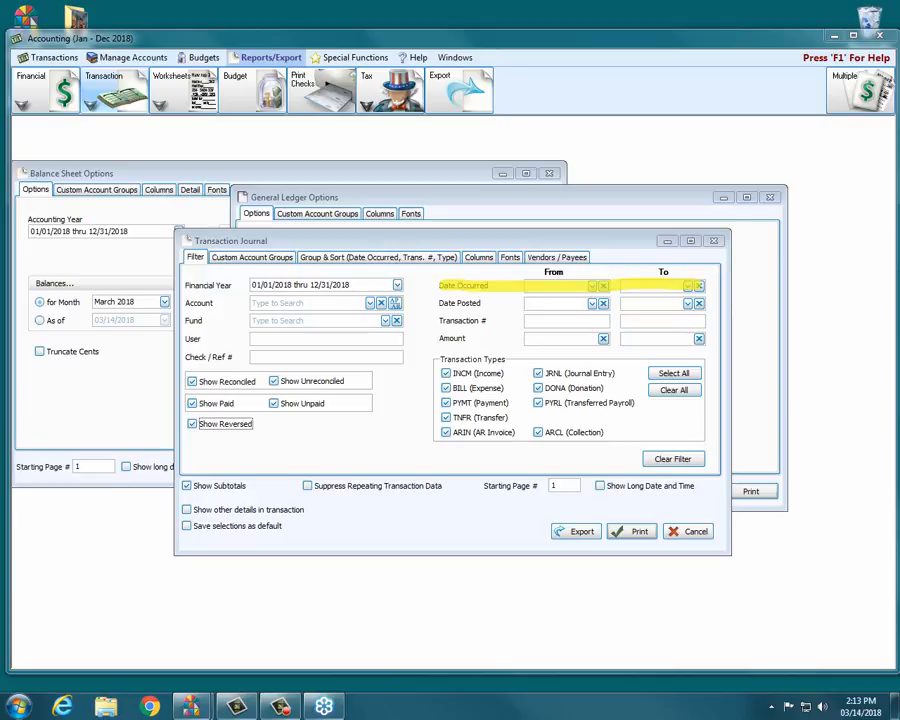
left_click(552, 197)
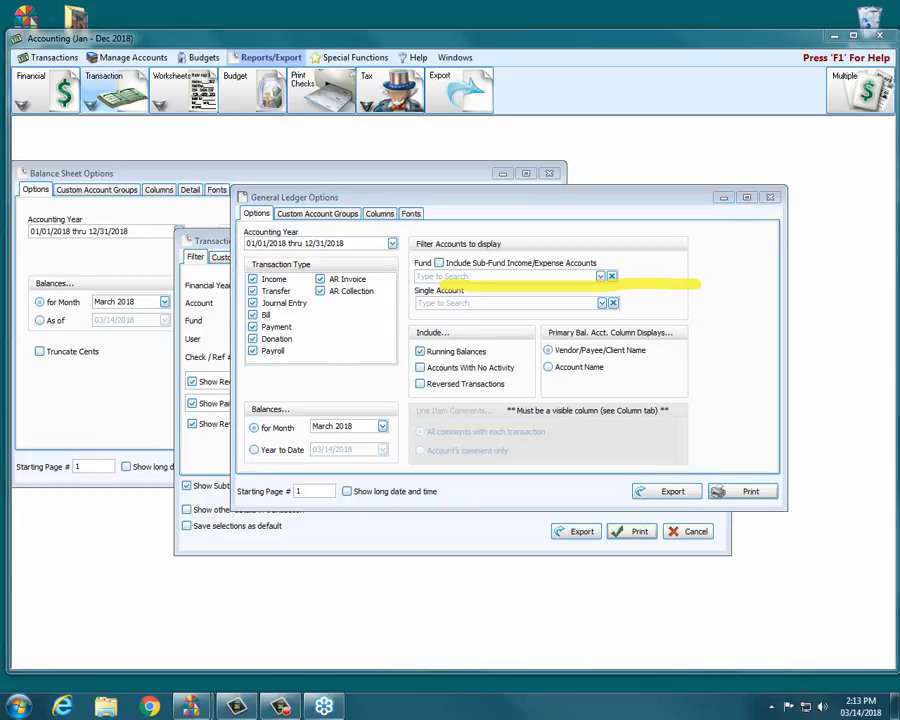
mouse_move(250, 408)
left_mouse_down()
mouse_move(362, 408)
mouse_move(248, 427)
mouse_move(355, 449)
left_mouse_up()
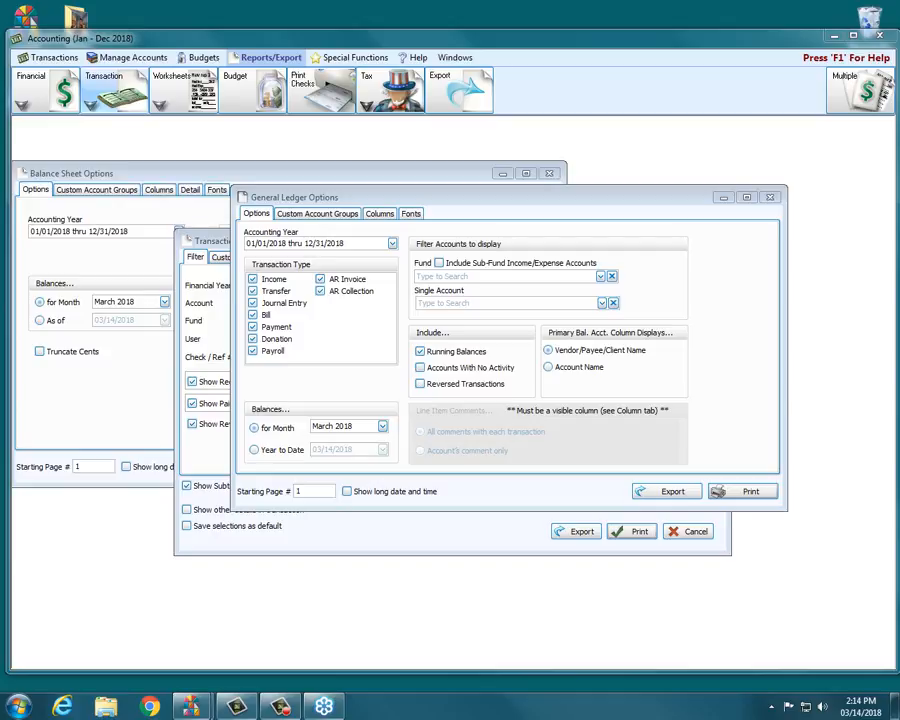
left_click(225, 174)
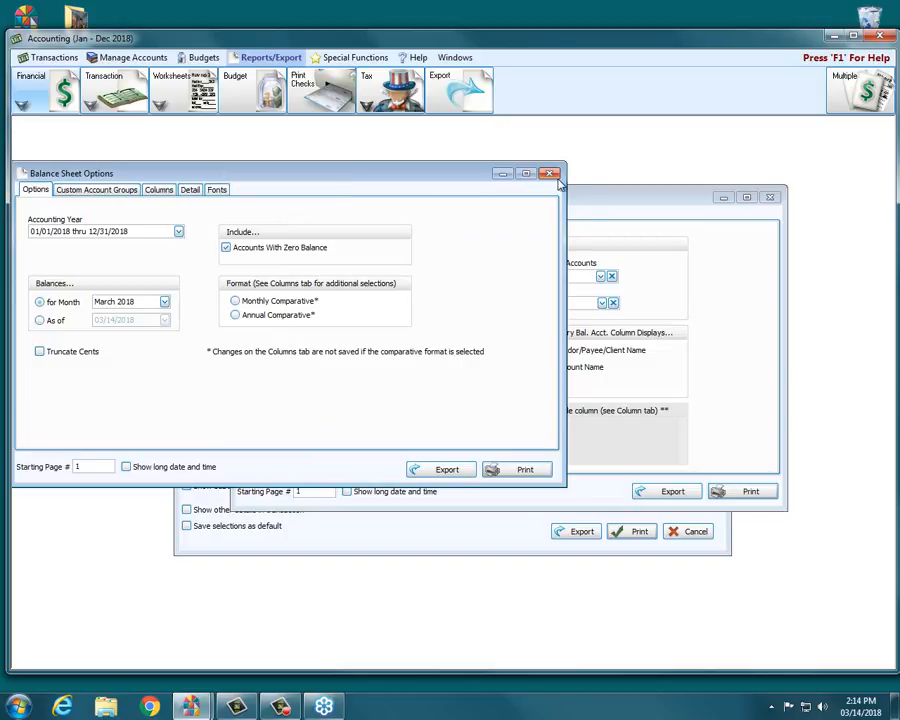
left_click(592, 212)
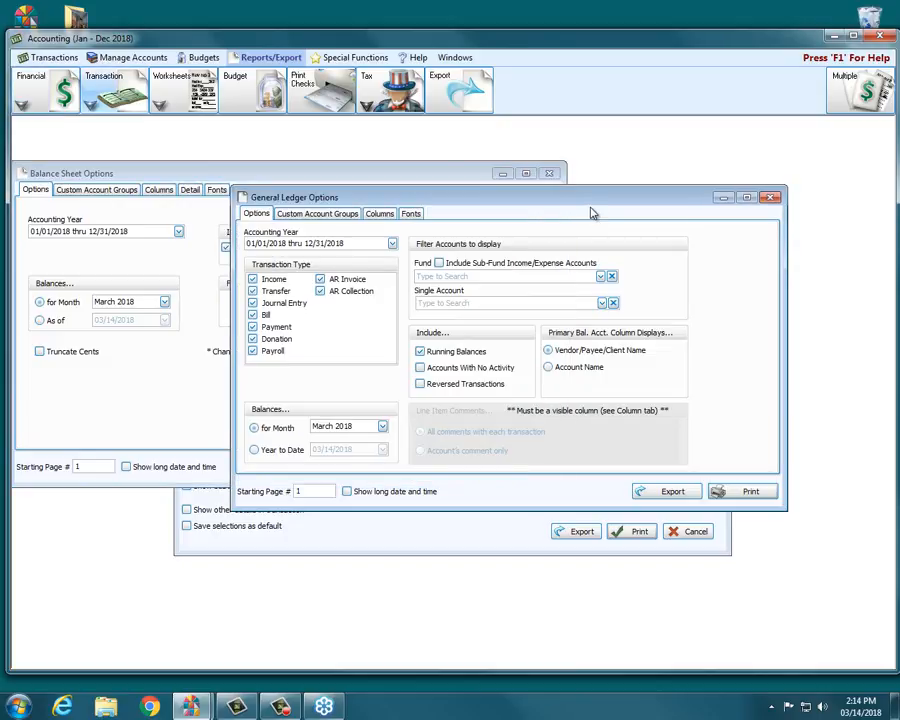
left_click(600, 277)
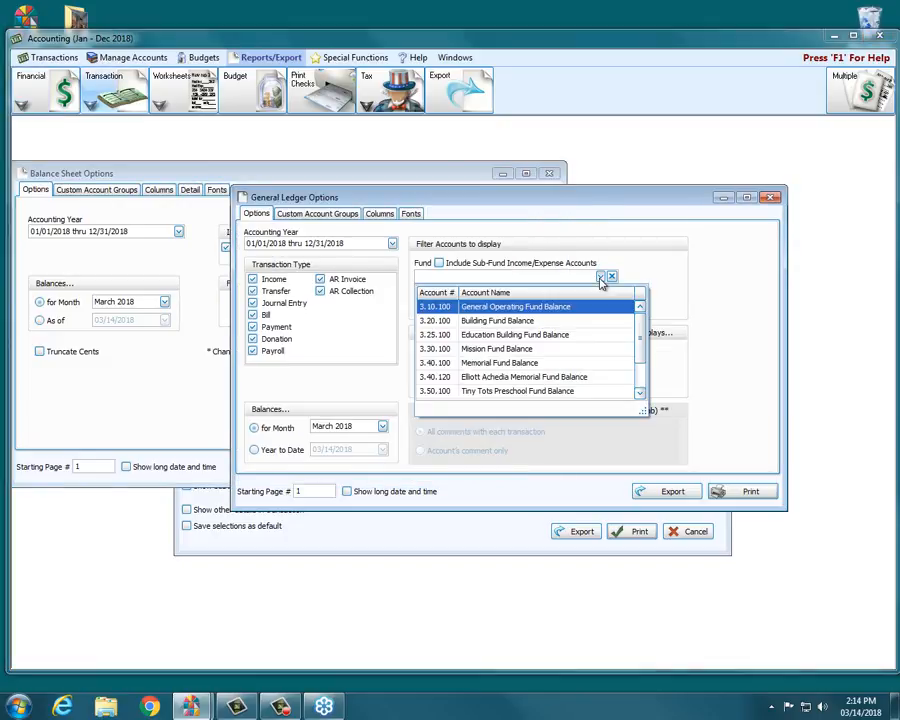
left_click(497, 307)
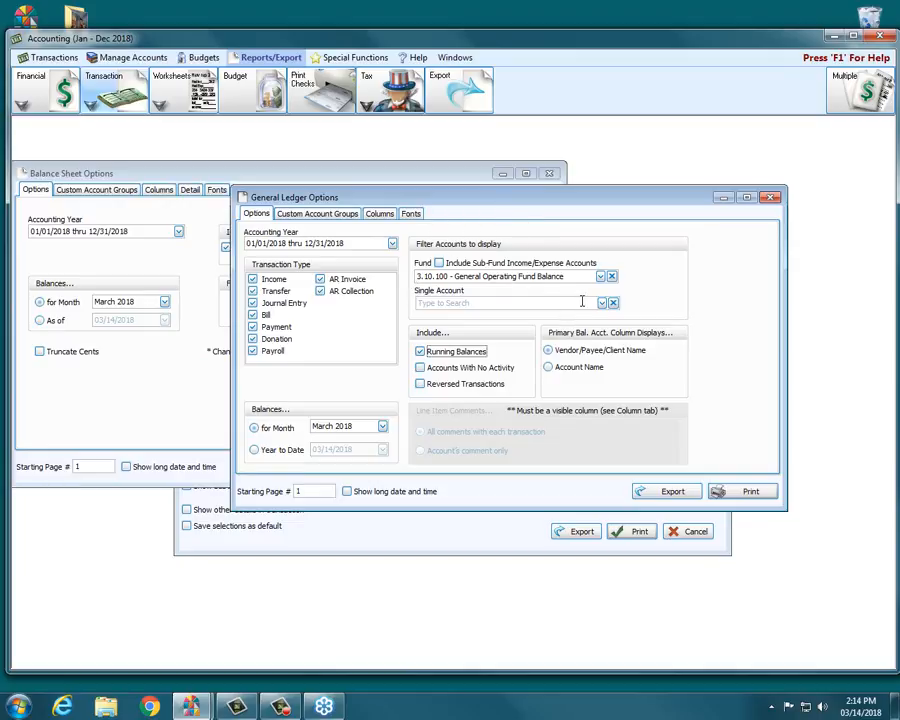
left_click(612, 277)
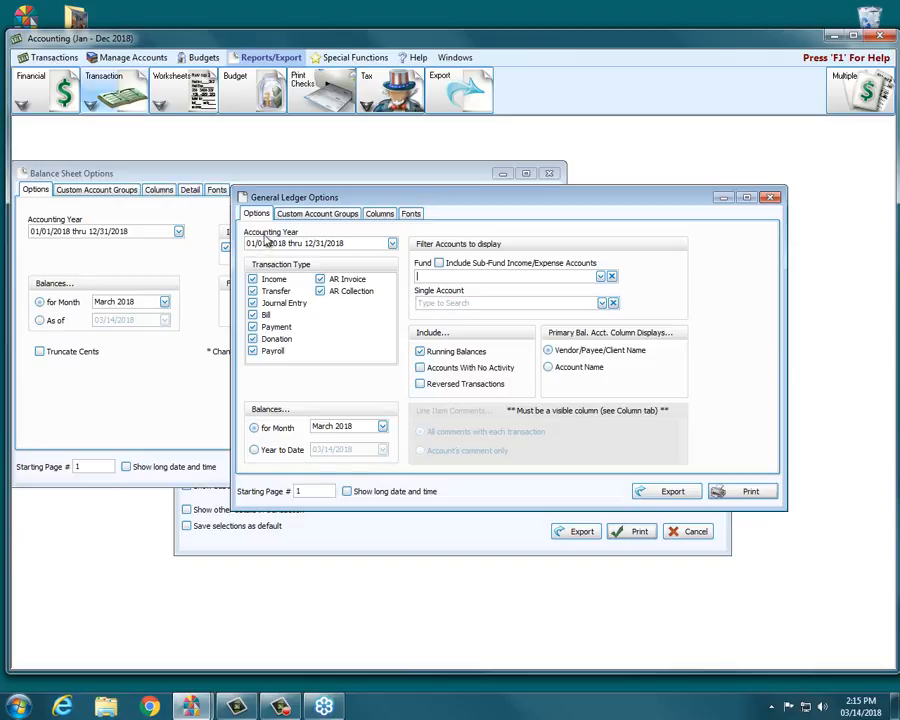
- View the Balance Sheet's Custom Account Groups tab and return to the General Ledger options
left_click(215, 168)
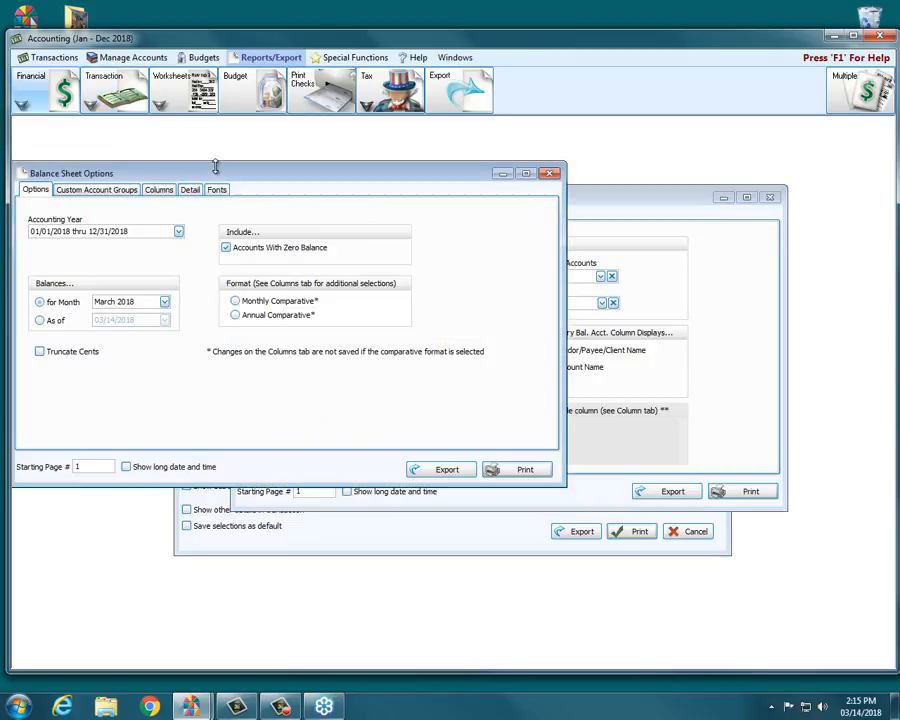
left_click(99, 194)
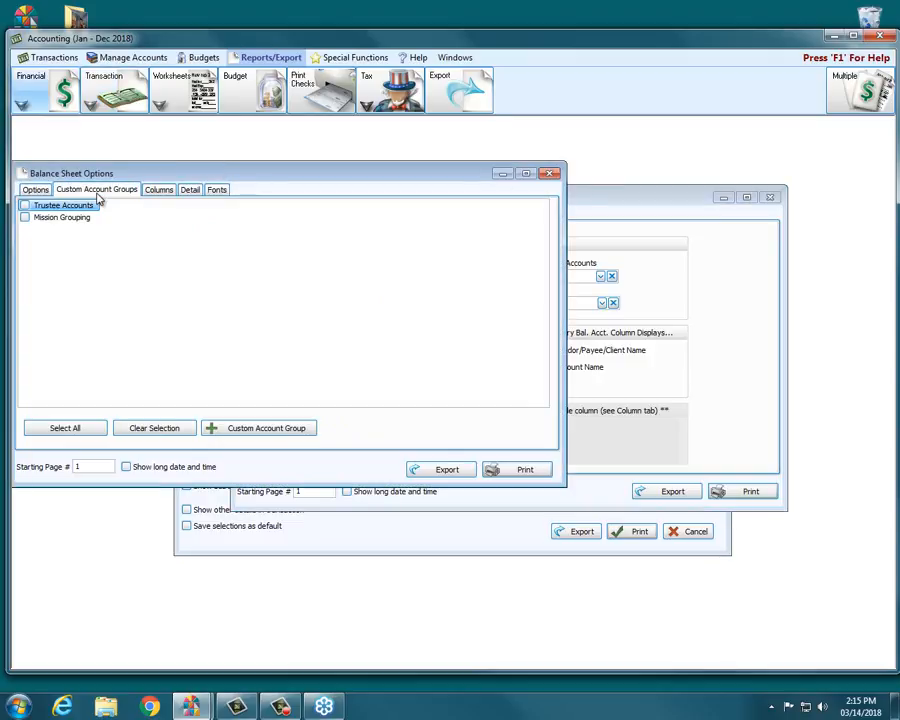
left_click(607, 205)
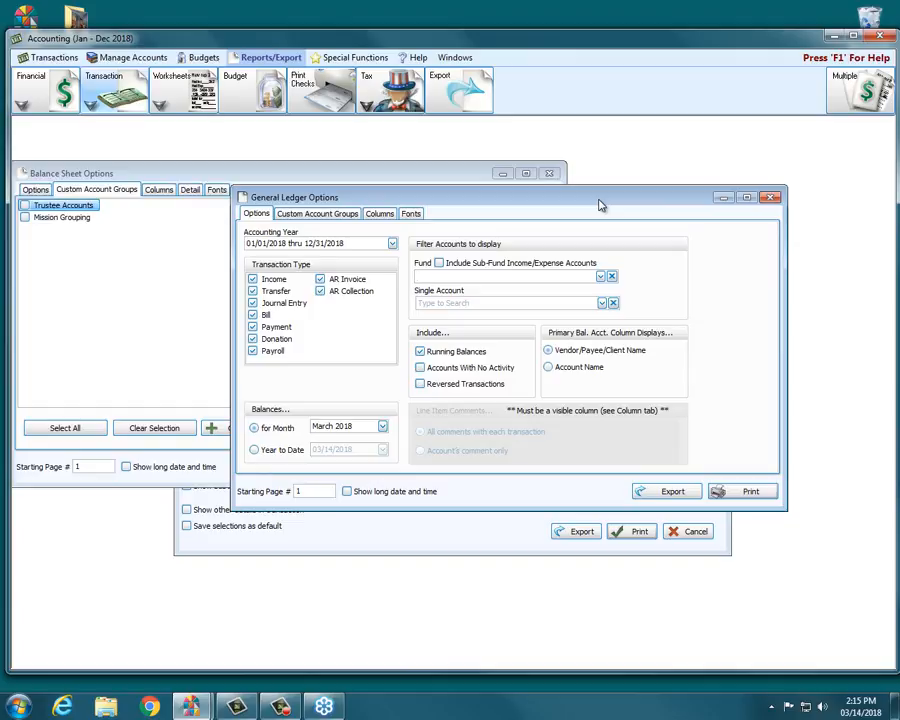
- Close the General Ledger, Balance Sheet and Transaction Journal option windows without printing
left_click(769, 199)
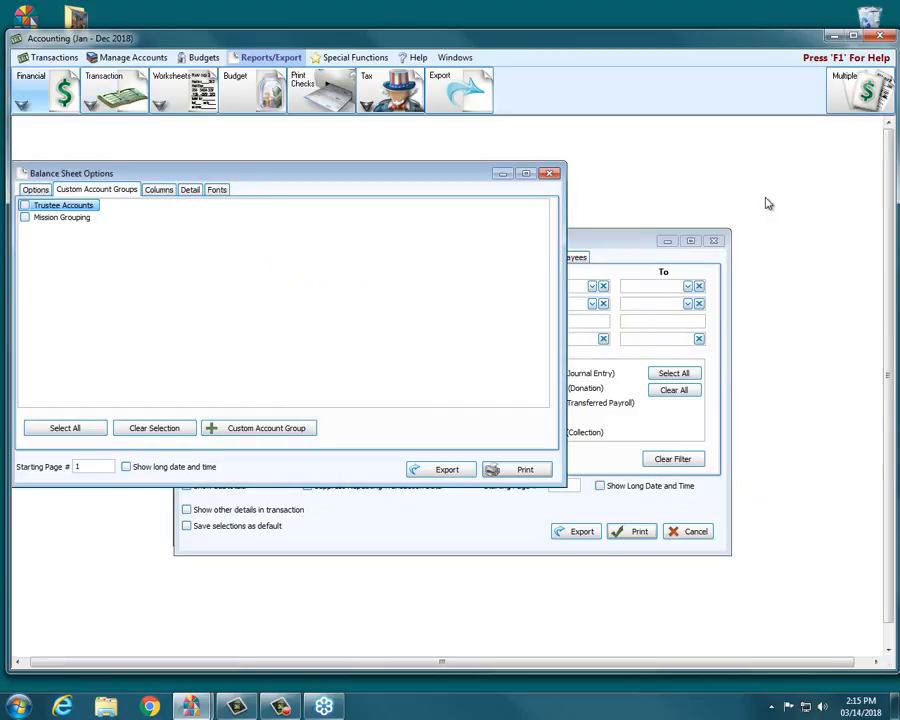
left_click(549, 173)
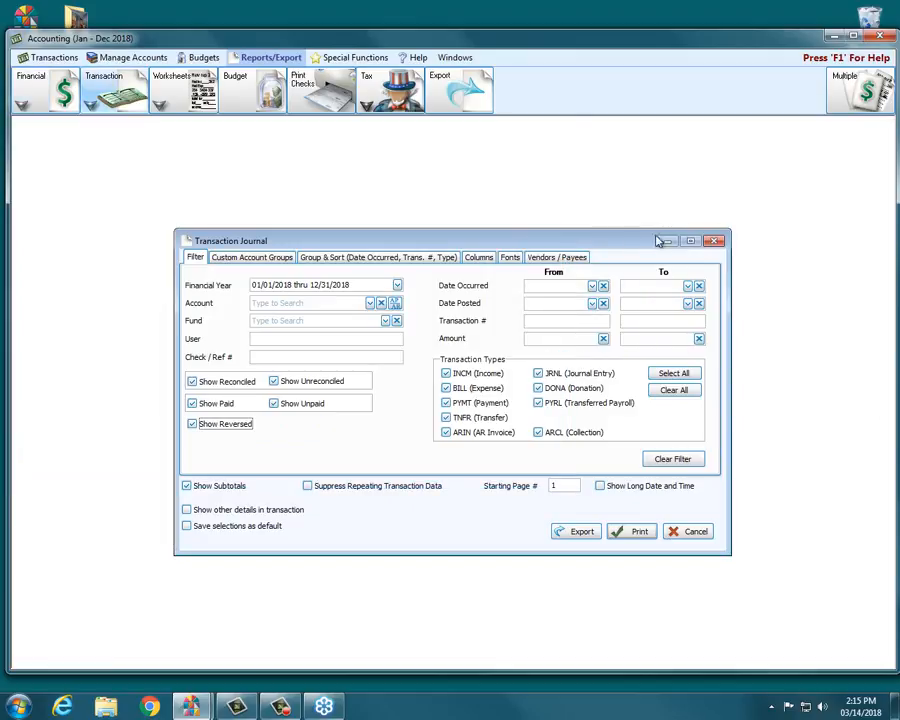
left_click(714, 241)
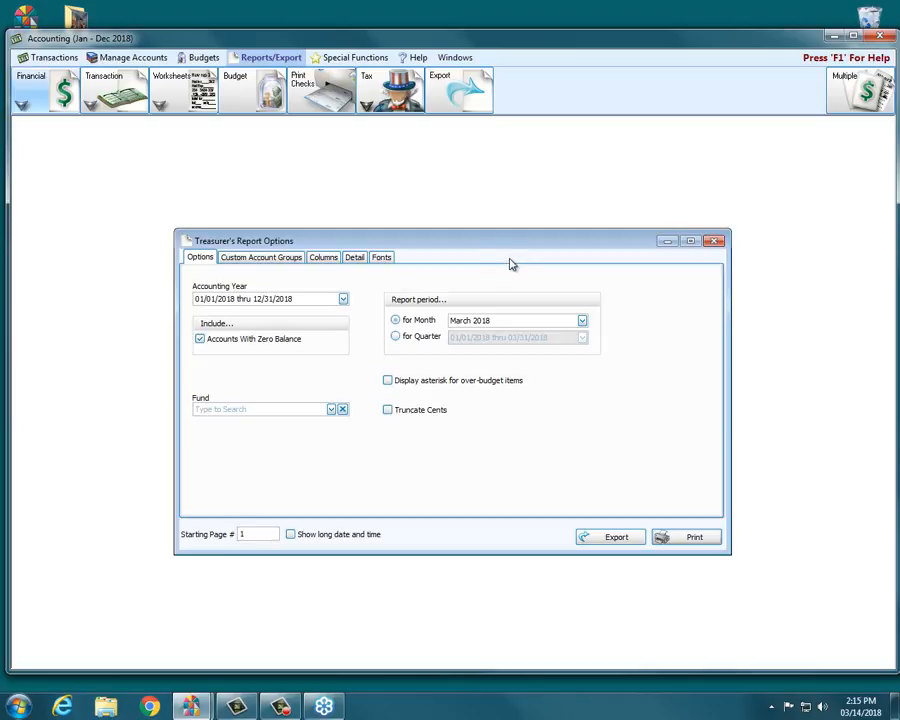
- In the Treasurer's Report columns, remove Previous Year from the visible columns and add Over/Under YTD +(-)
left_click(318, 259)
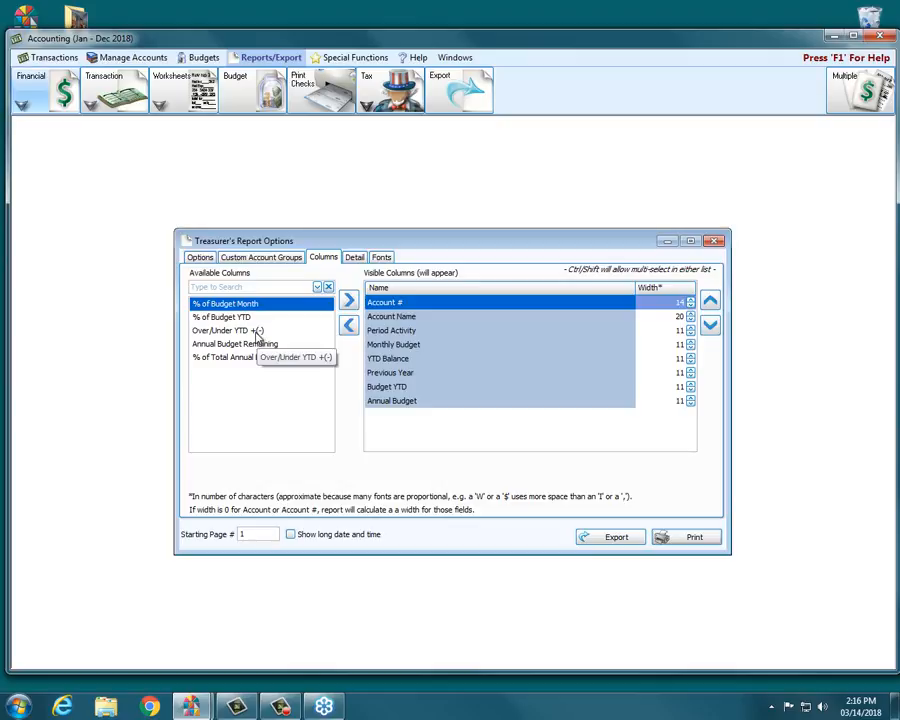
left_click(397, 375)
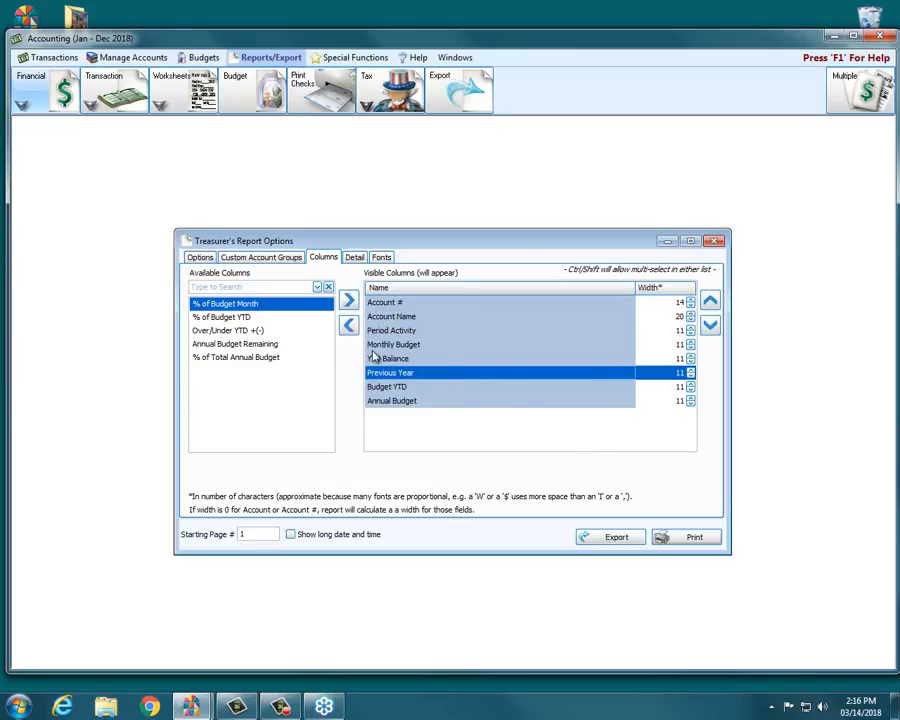
double_click(408, 376)
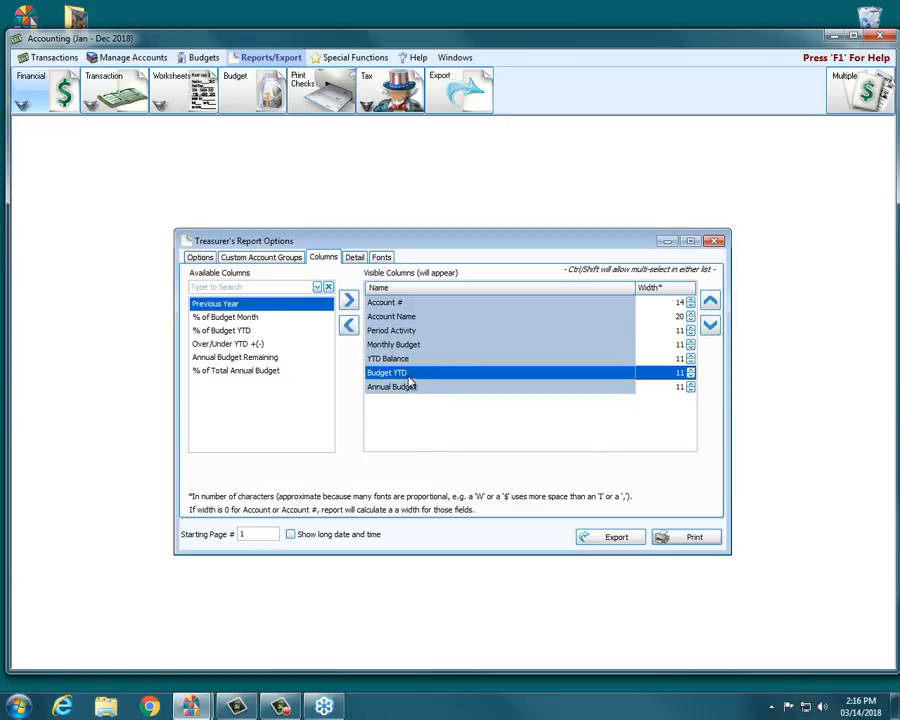
double_click(229, 346)
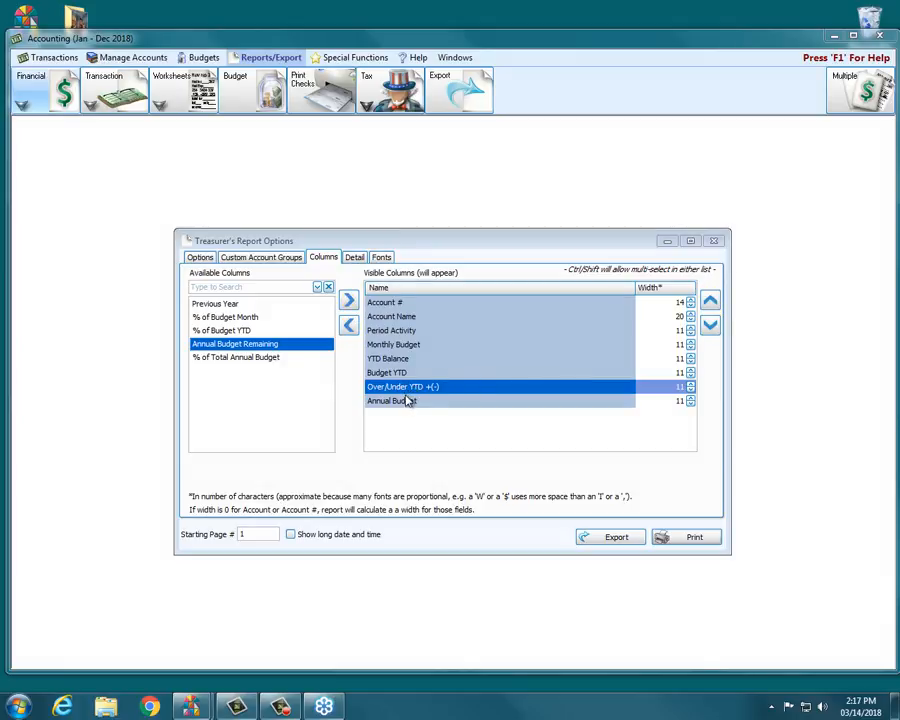
- Move Annual Budget up above Over/Under YTD +(-) and close the Treasurer's Report options
left_click(404, 399)
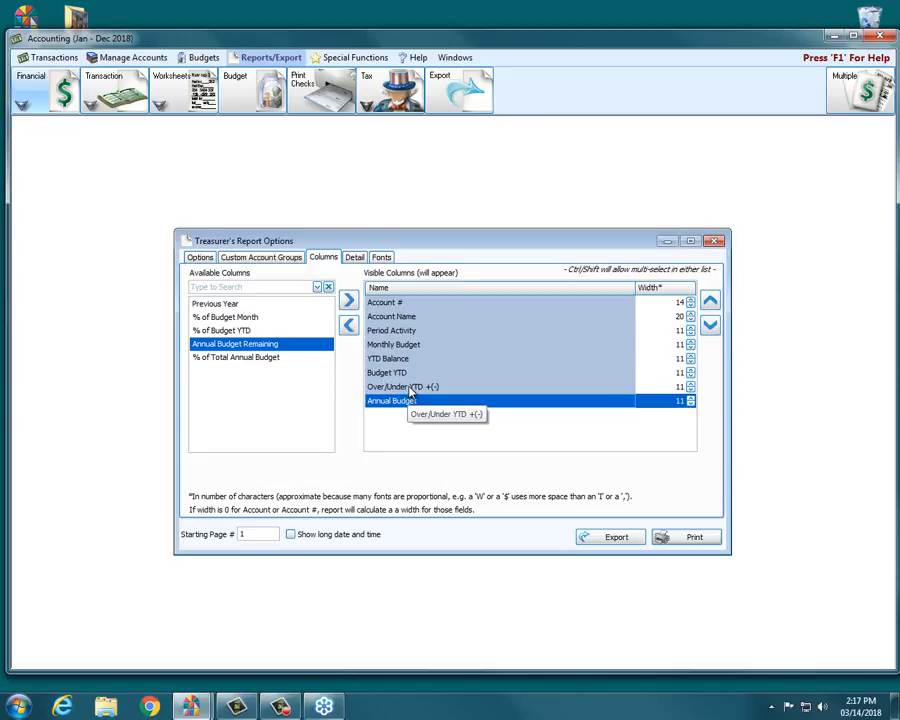
left_click(710, 301)
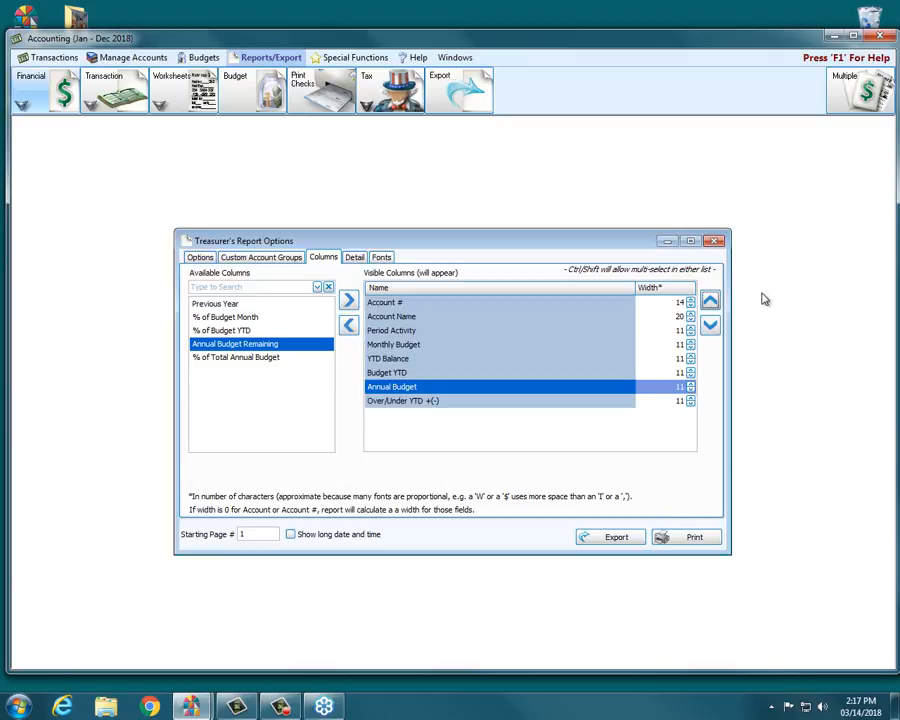
left_click(715, 242)
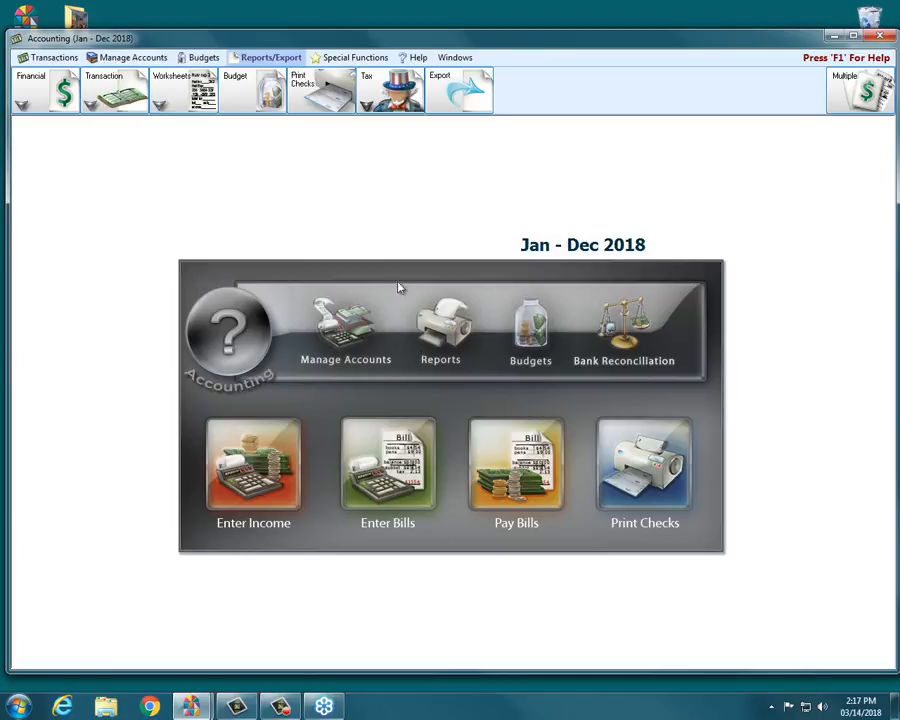
- Open the Deposit Slip options from the Transaction reports and close them again
left_click(91, 104)
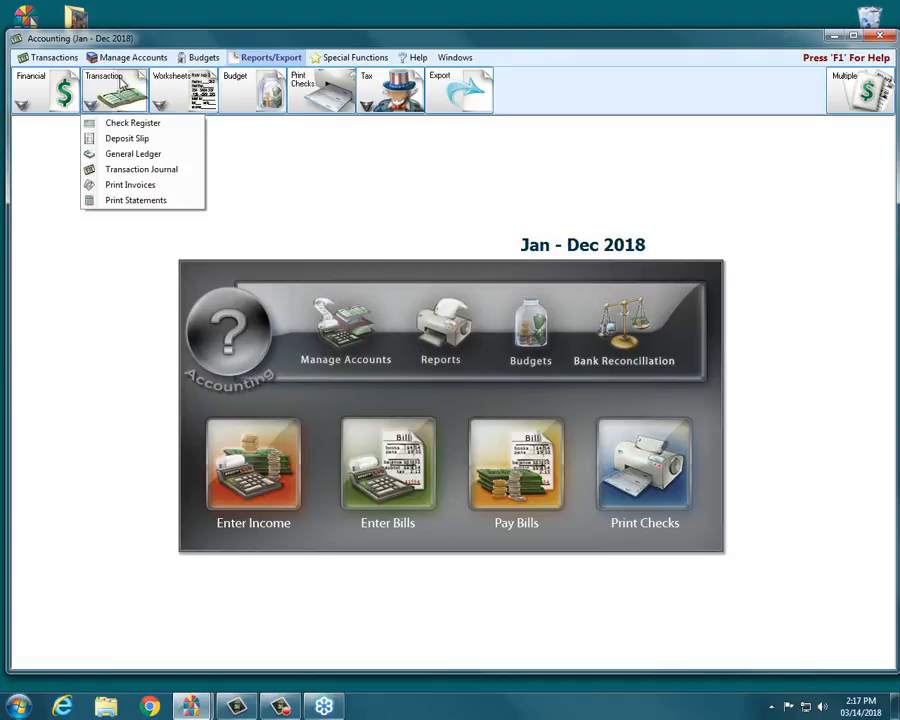
left_click(117, 140)
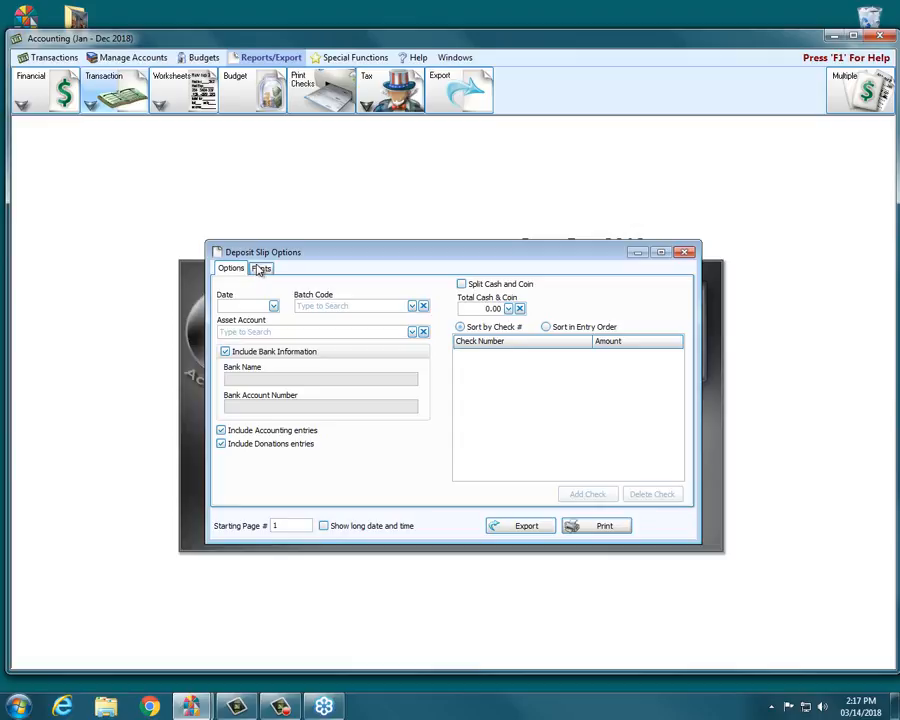
left_click(684, 252)
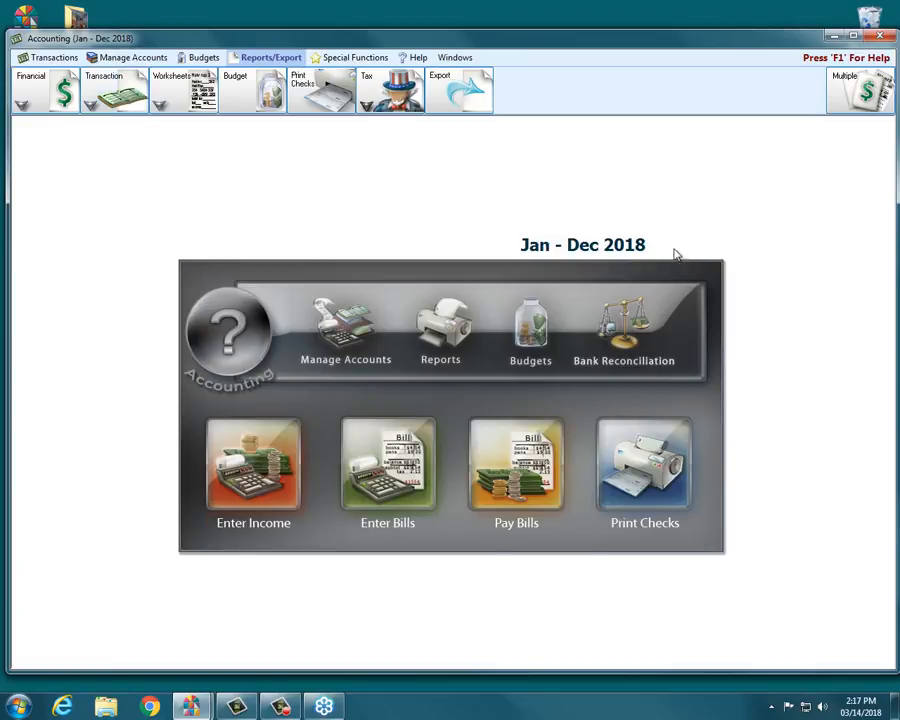
- Open the Fund Activity Report options, view its Funds tab, and close the window
left_click(34, 63)
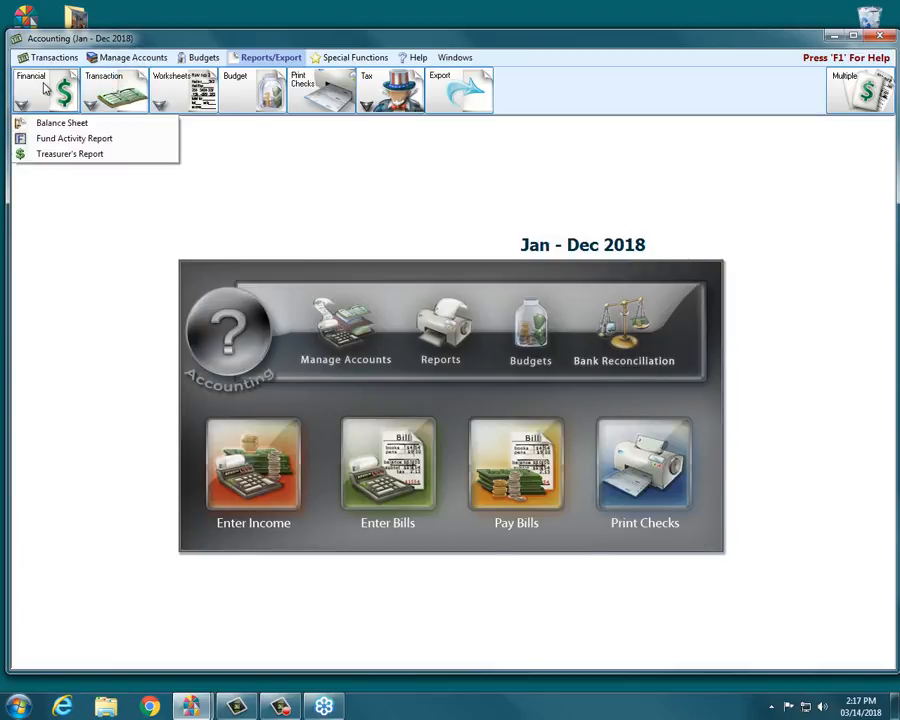
left_click(64, 140)
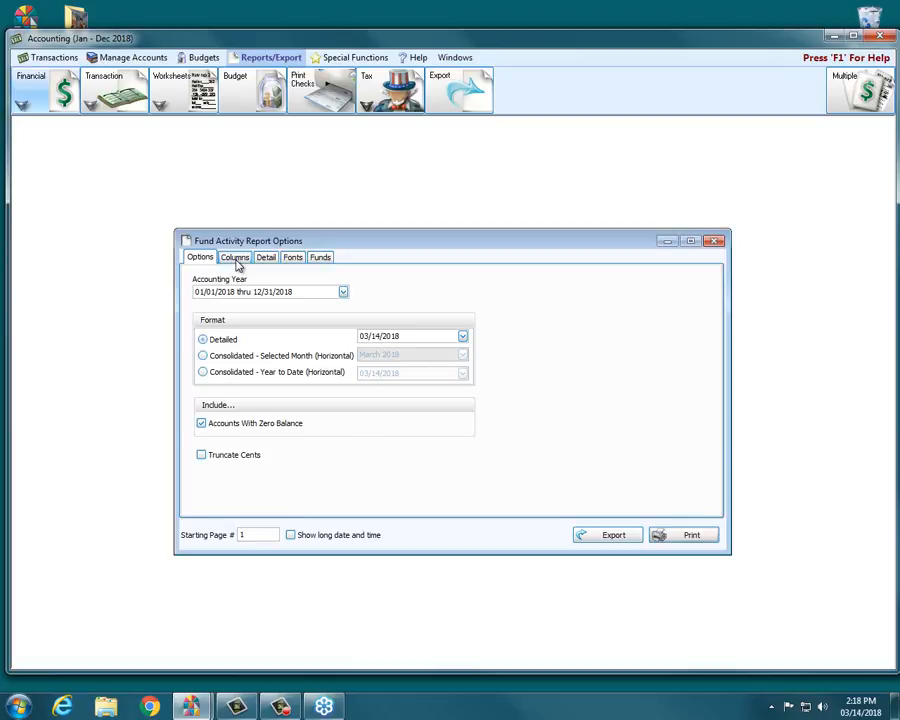
left_click(320, 258)
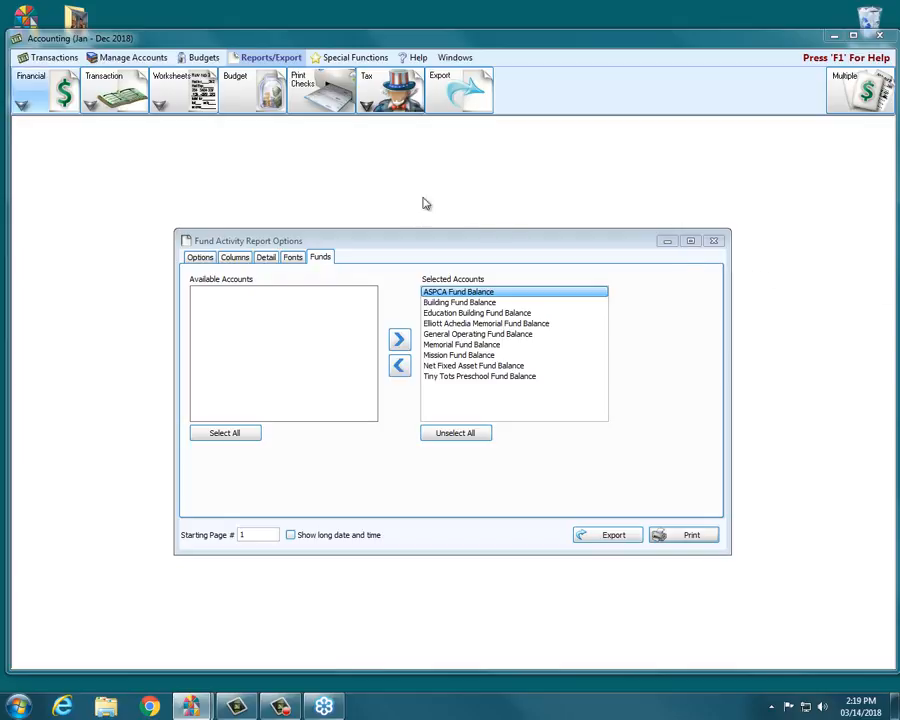
left_click(713, 241)
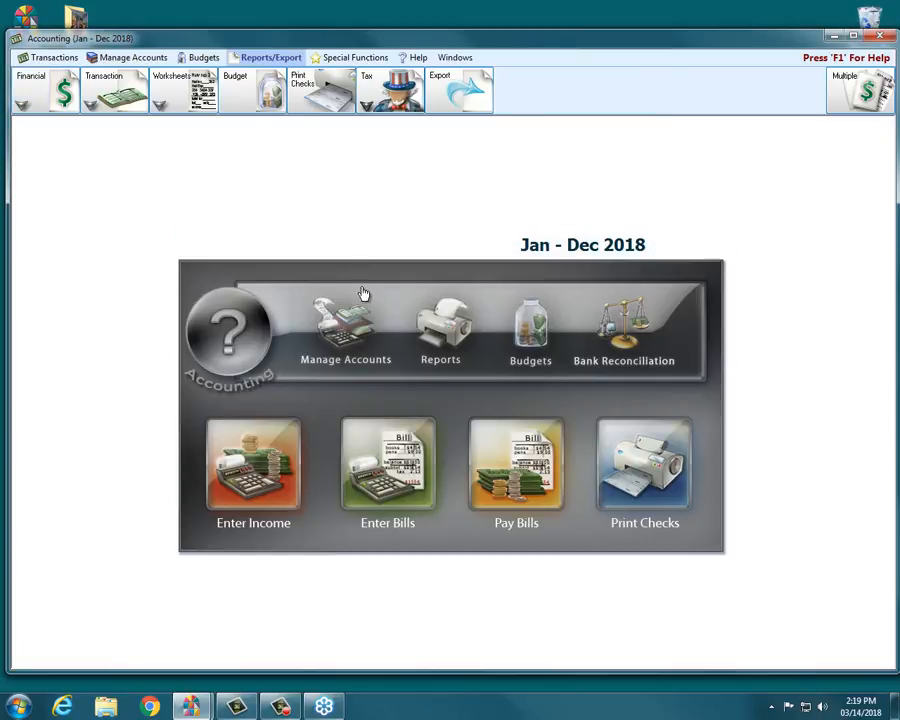
- Open the Treasurer's Report options and select the Trustee Accounts custom account group
left_click(90, 104)
left_click(21, 104)
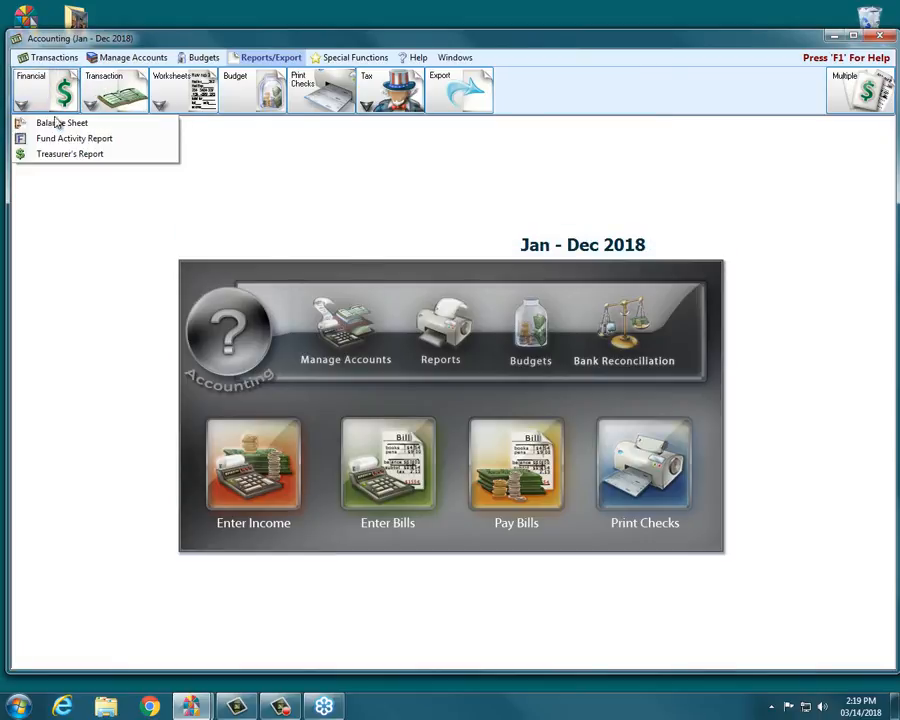
left_click(64, 140)
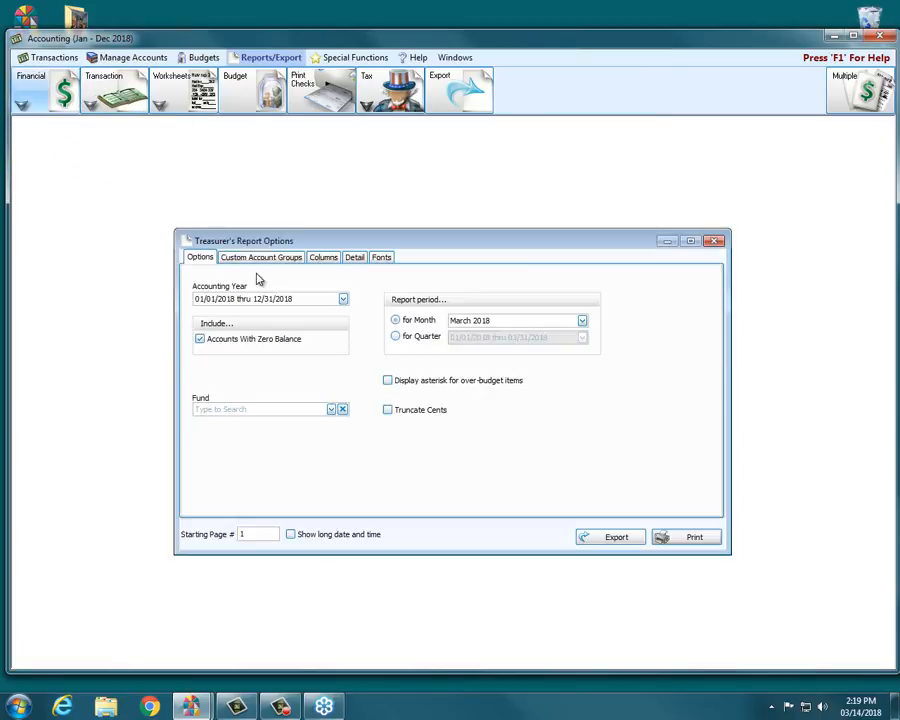
left_click(257, 262)
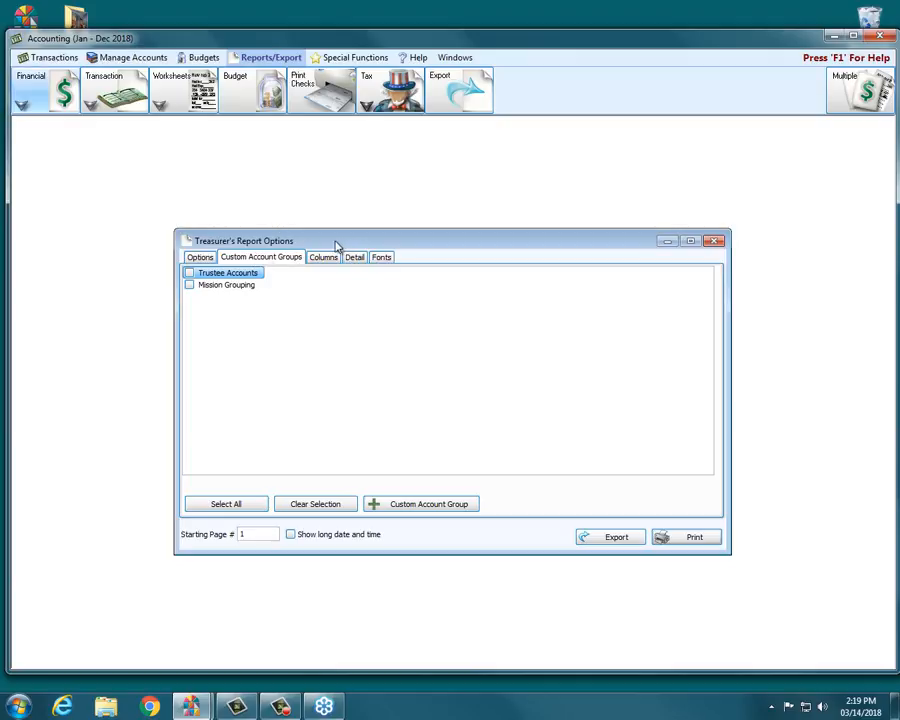
left_click(190, 273)
- Preview the Treasurer's Report for Trustee Accounts, then close the preview and the options window
left_click(200, 258)
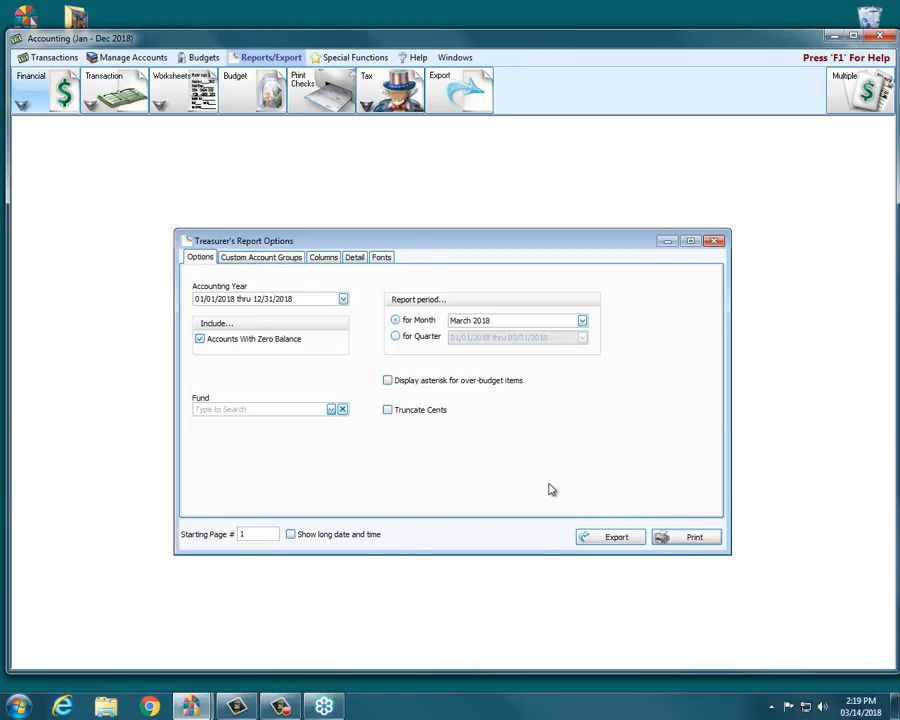
left_click(693, 537)
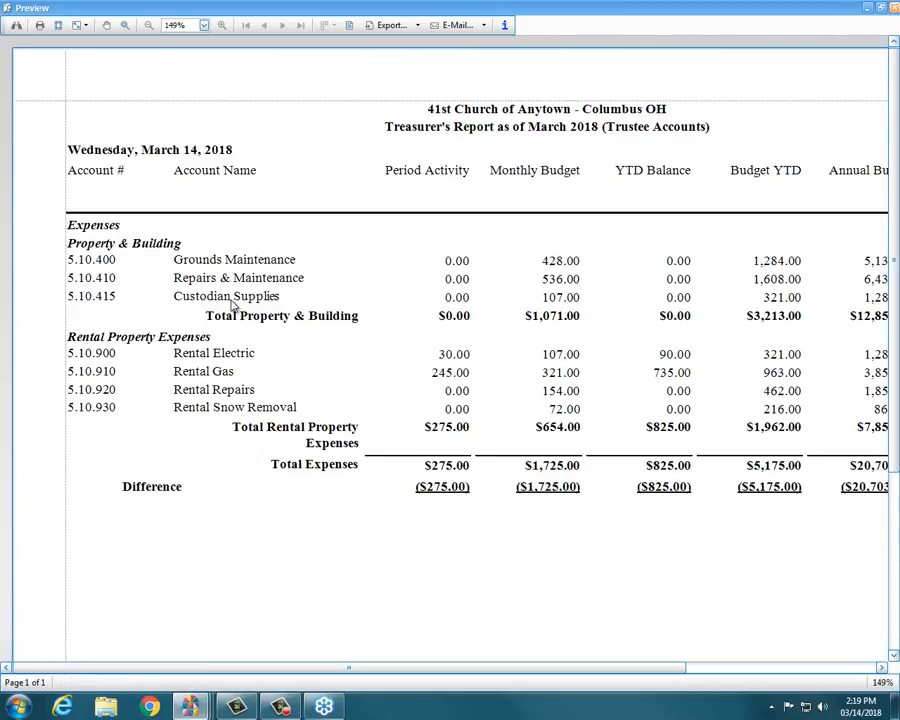
left_click(896, 10)
left_click(711, 239)
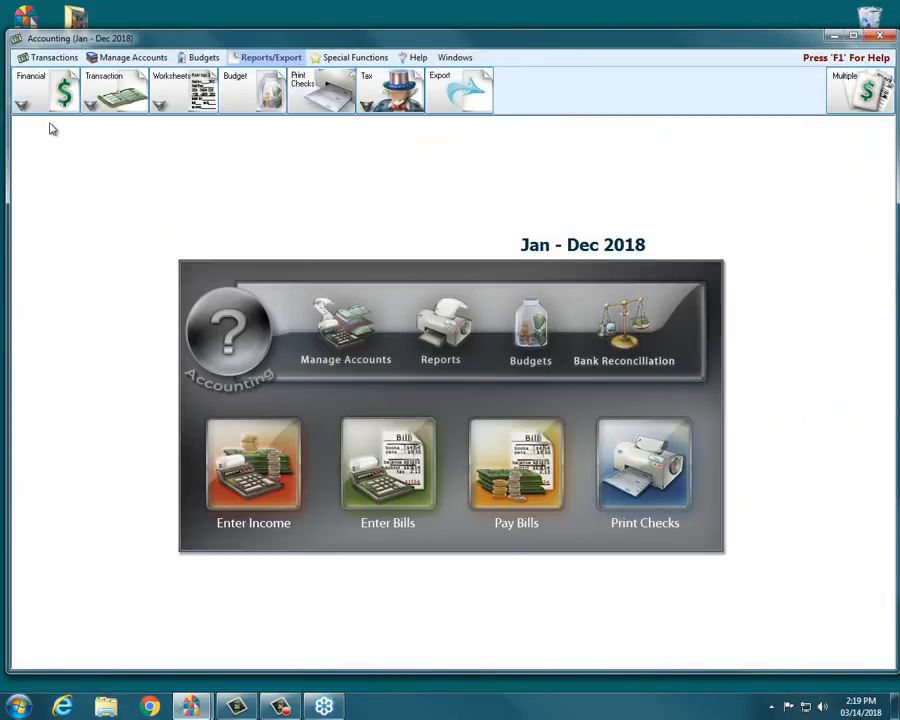
- Open the Balance Sheet options and select the Trustee Accounts custom account group
left_click(51, 105)
left_click(65, 126)
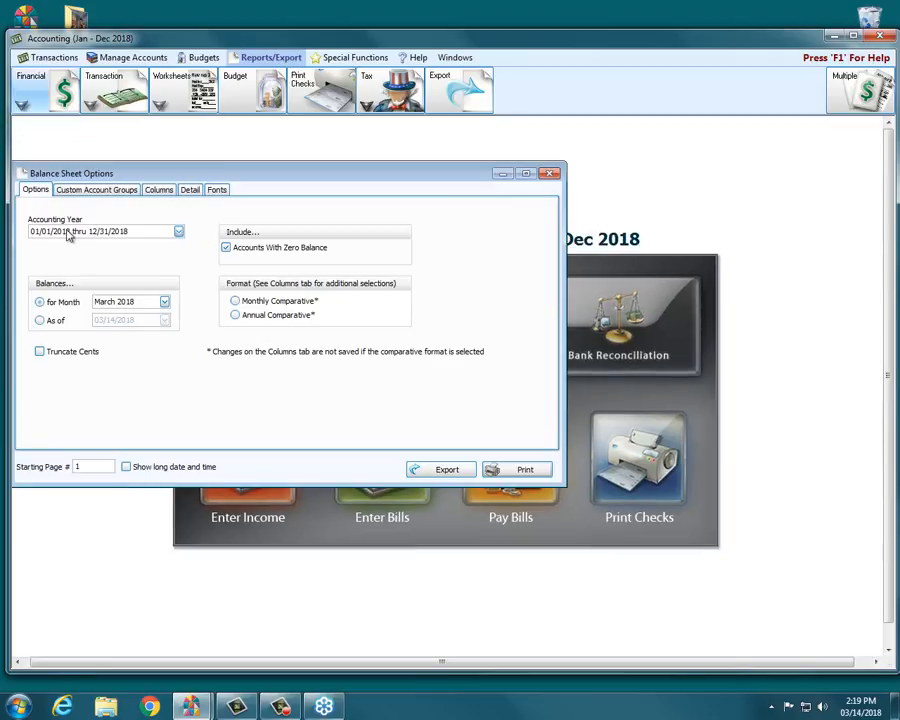
left_click(96, 189)
left_click(24, 205)
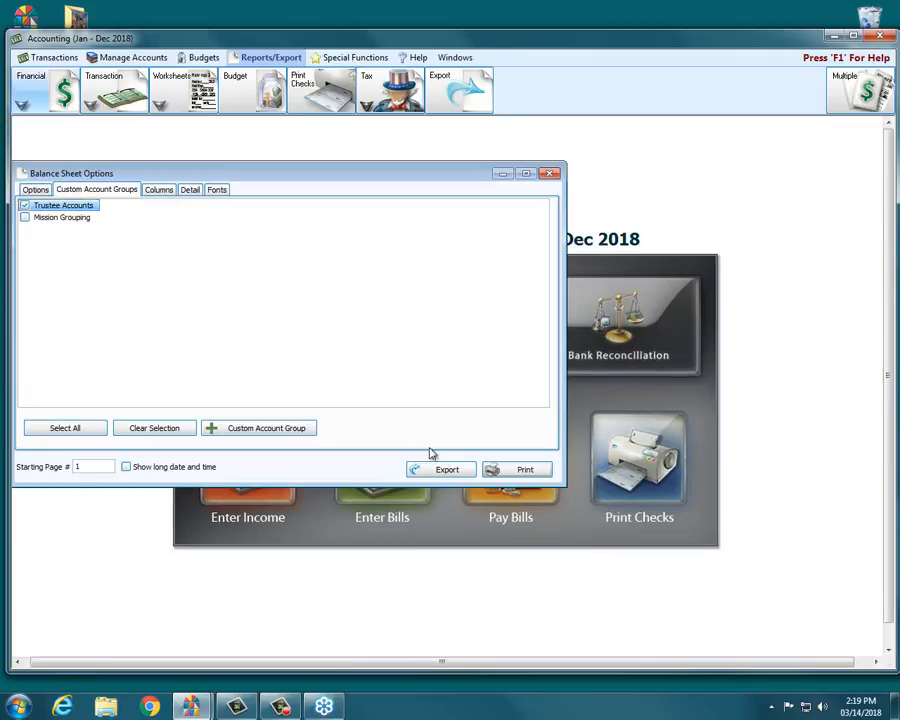
- Preview the Trustee Accounts Balance Sheet and close the preview
left_click(33, 190)
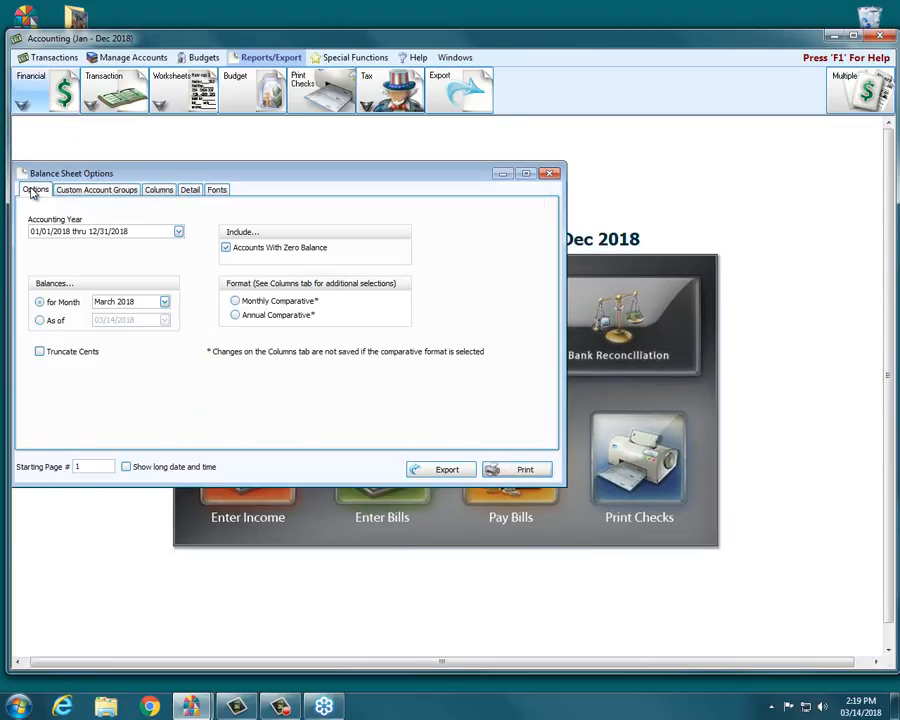
left_click(519, 468)
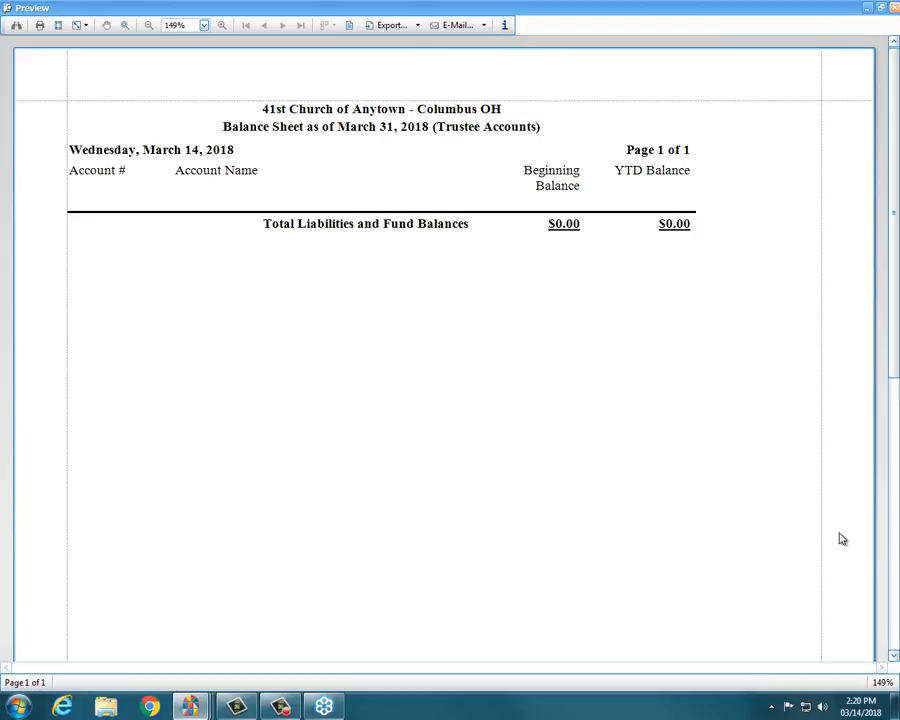
left_click(893, 7)
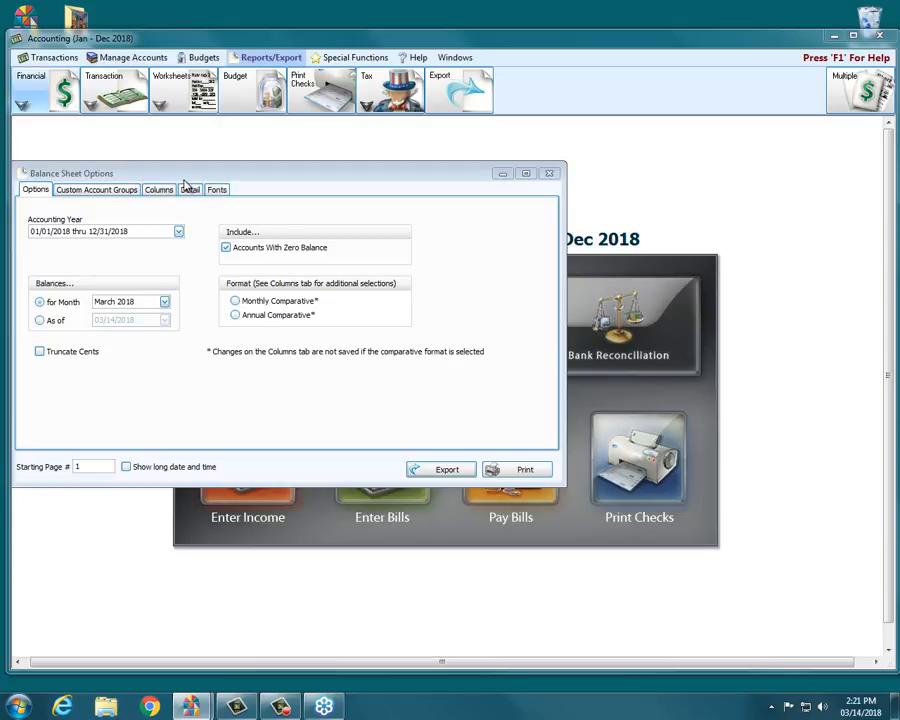
- Toggle the Accounts With Zero Balance option and close the Balance Sheet options
left_click(227, 248)
left_click(227, 248)
left_click(226, 248)
left_click(226, 248)
left_click(226, 248)
left_click(551, 176)
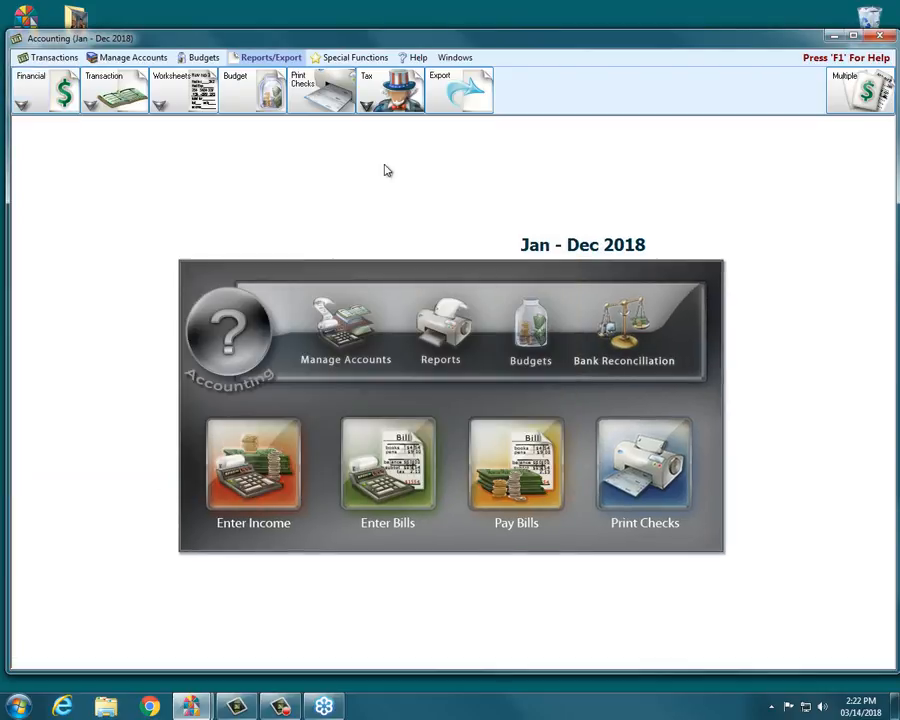
- Open the Treasurer's Report Detail tab, collapse all rows, and turn off detail for Total Income and Total Expenses
left_click(32, 88)
left_click(63, 155)
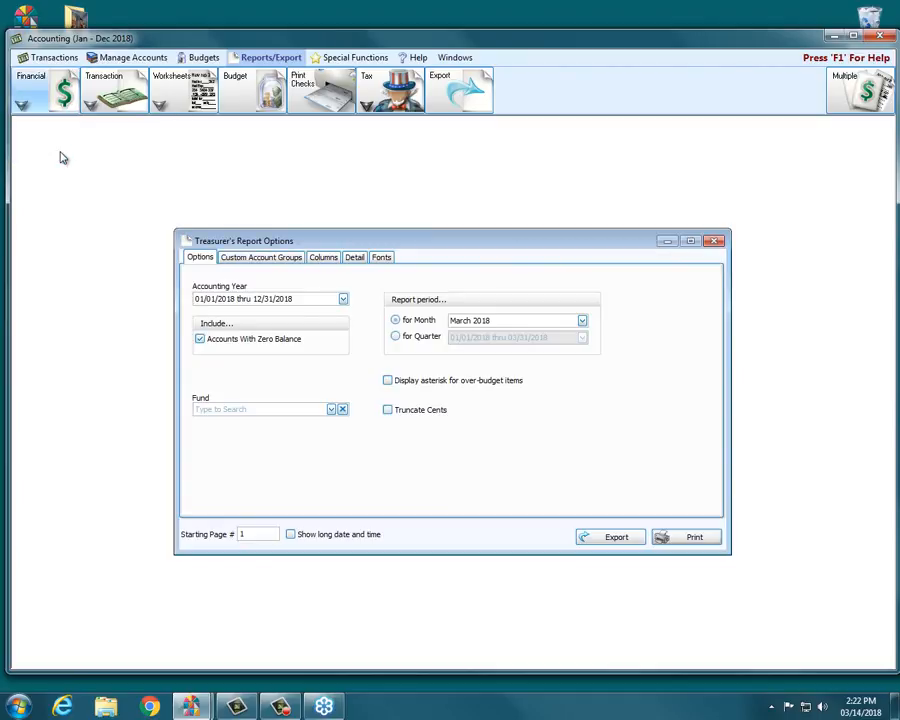
left_click(358, 259)
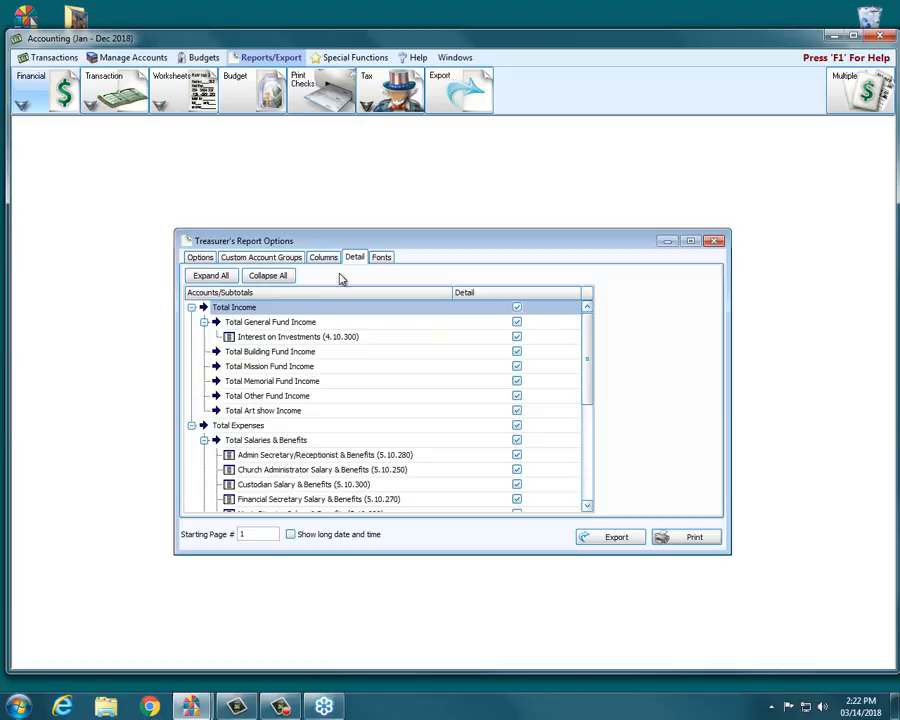
left_click(274, 275)
left_click(524, 309)
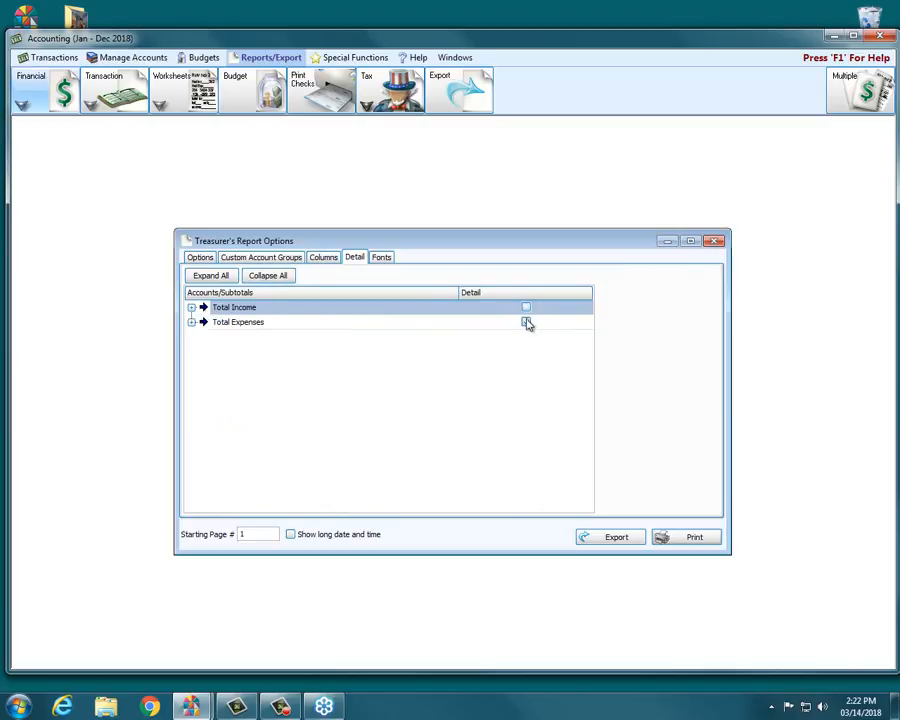
left_click(527, 322)
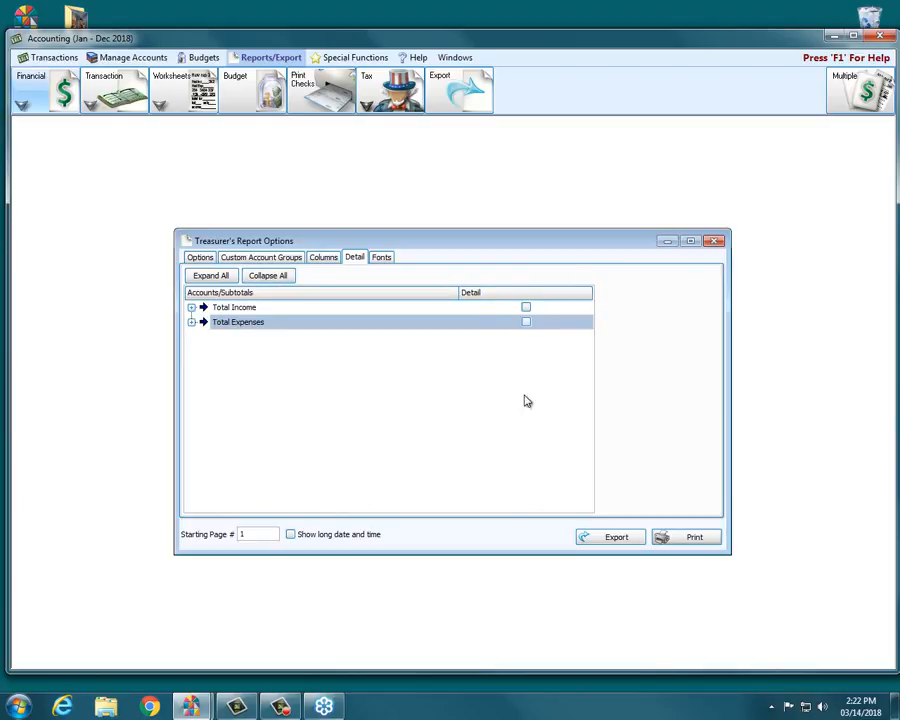
- Print-preview the Treasurer's Report and close the preview window
left_click(672, 538)
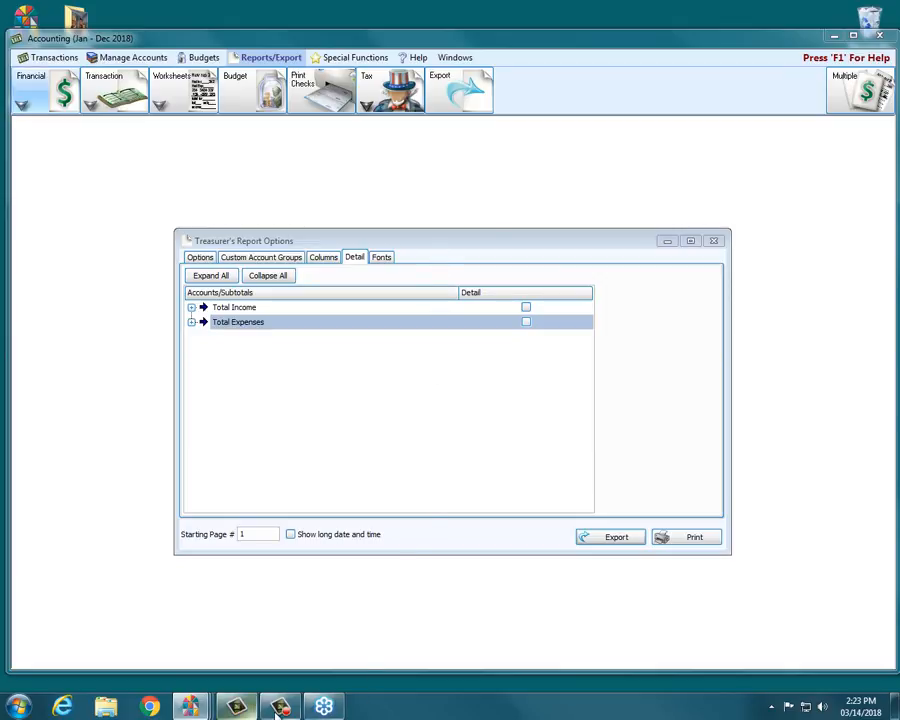
mouse_move(203, 706)
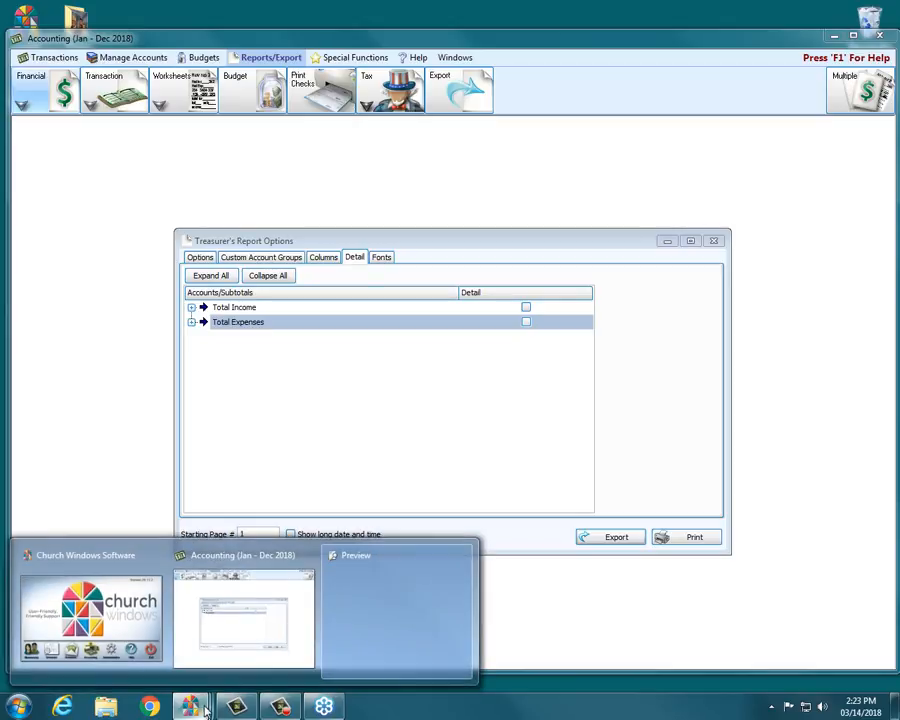
left_click(380, 631)
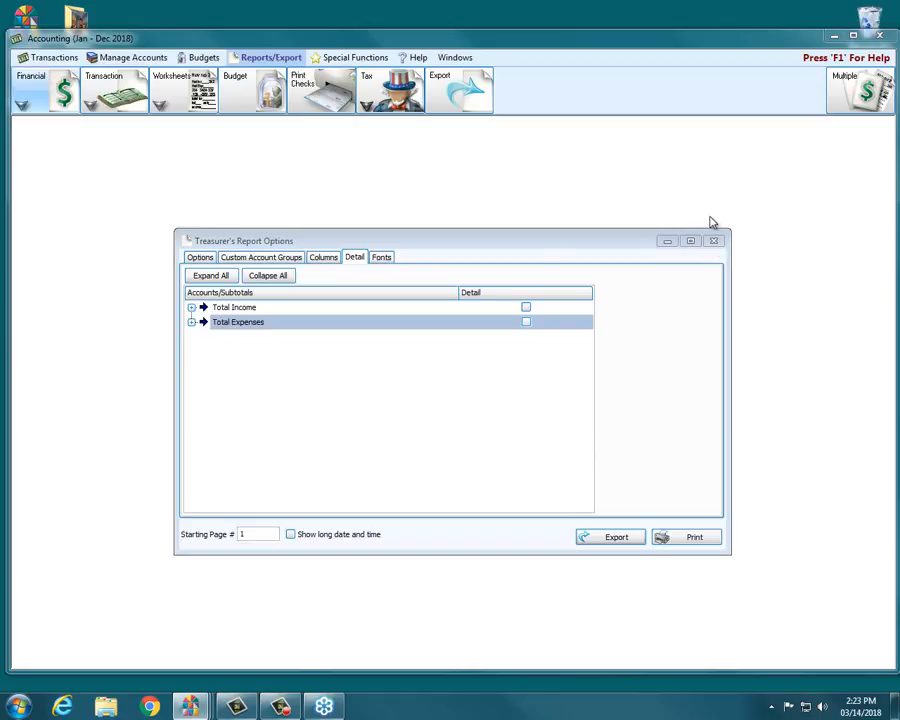
mouse_move(189, 706)
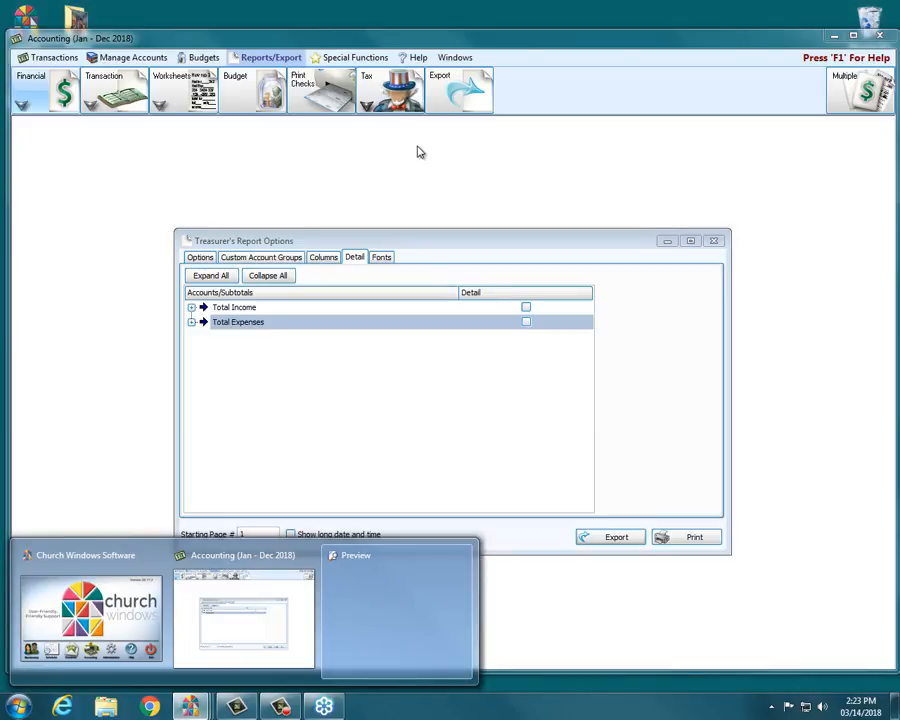
left_click(462, 556)
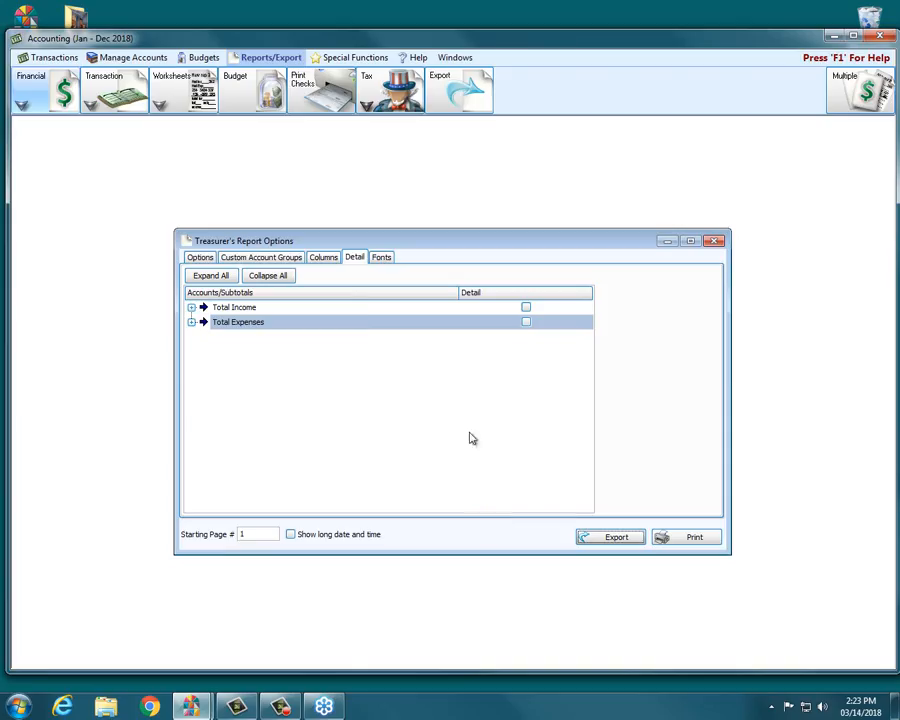
- Close the Treasurer's Report options and open the Balance Sheet options on the Detail tab
left_click(714, 241)
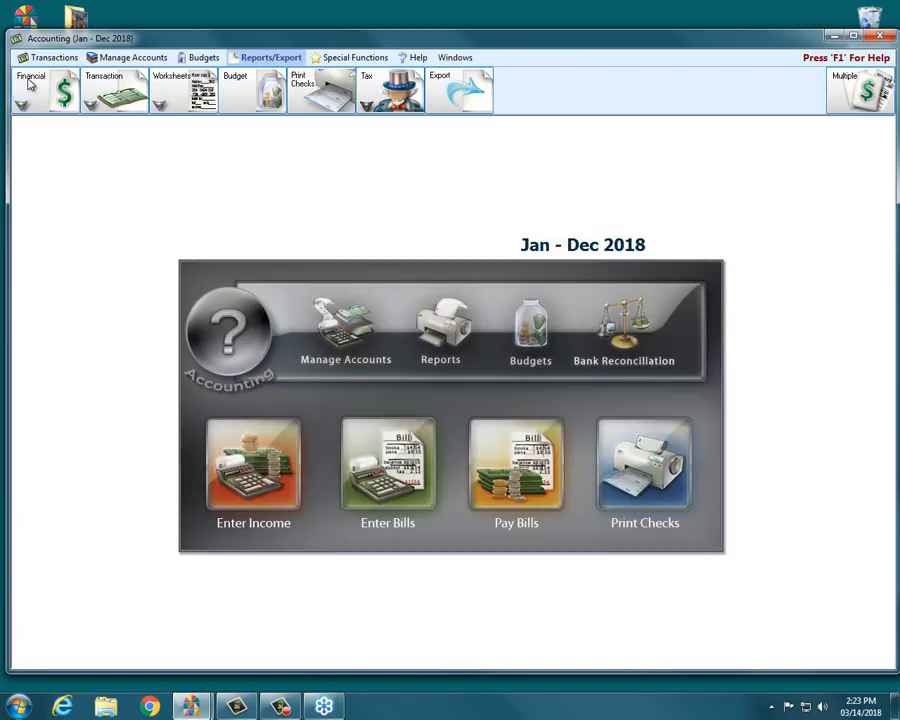
left_click(38, 106)
left_click(44, 122)
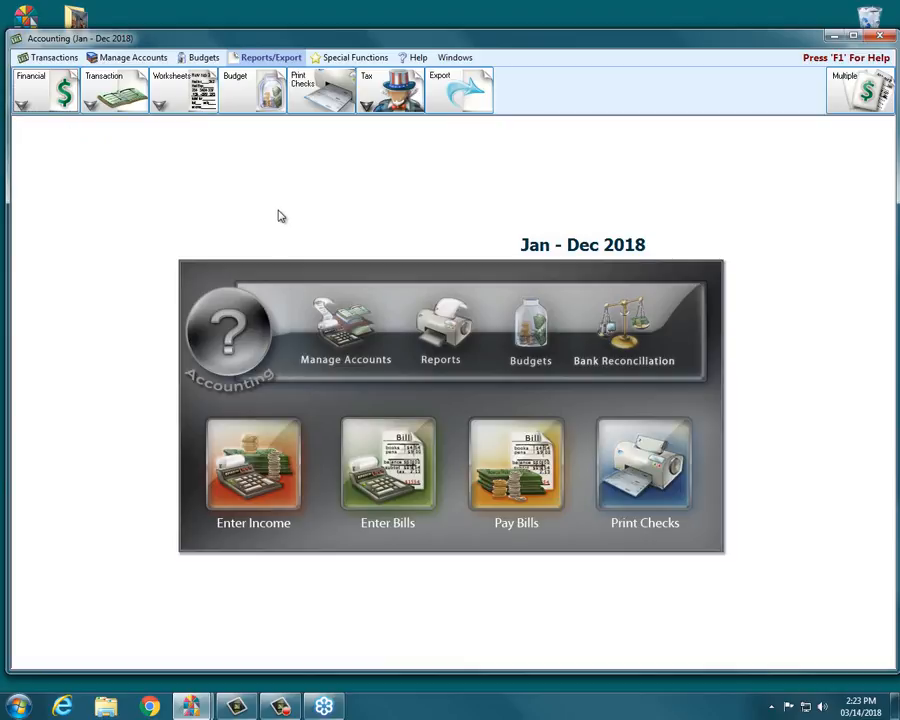
left_click(190, 189)
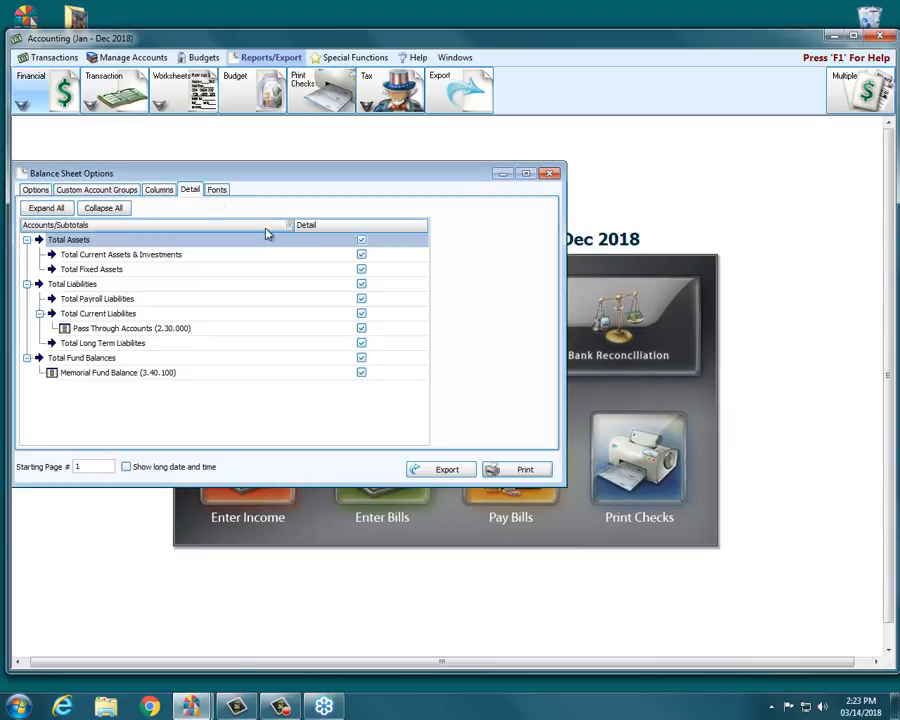
- Collapse all rows and turn off detail for Total Assets, Total Liabilities and Total Fund Balances
left_click(95, 210)
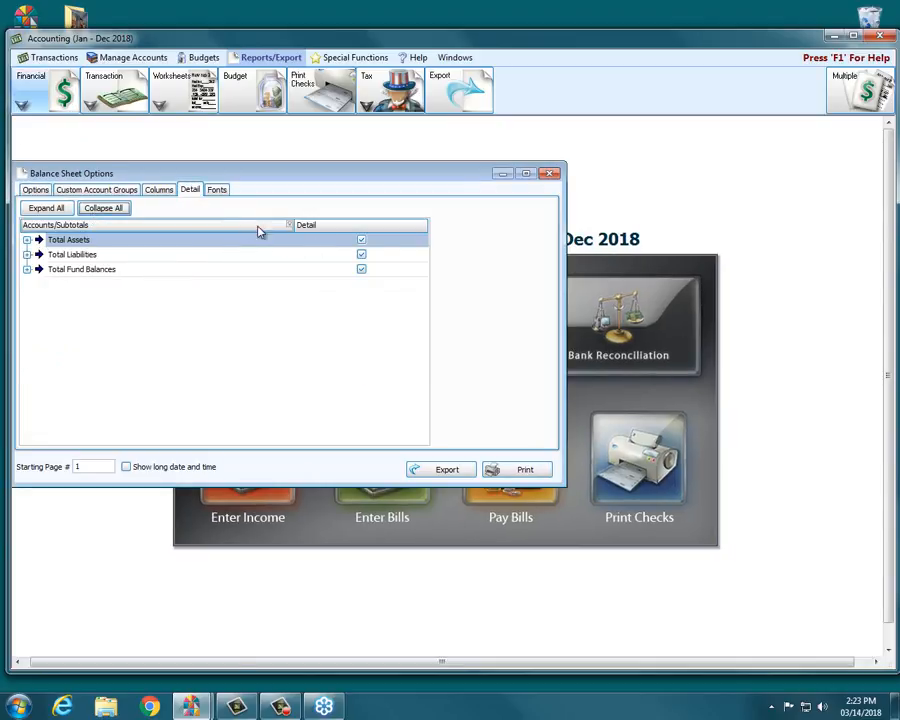
left_click(361, 241)
left_click(361, 254)
left_click(361, 269)
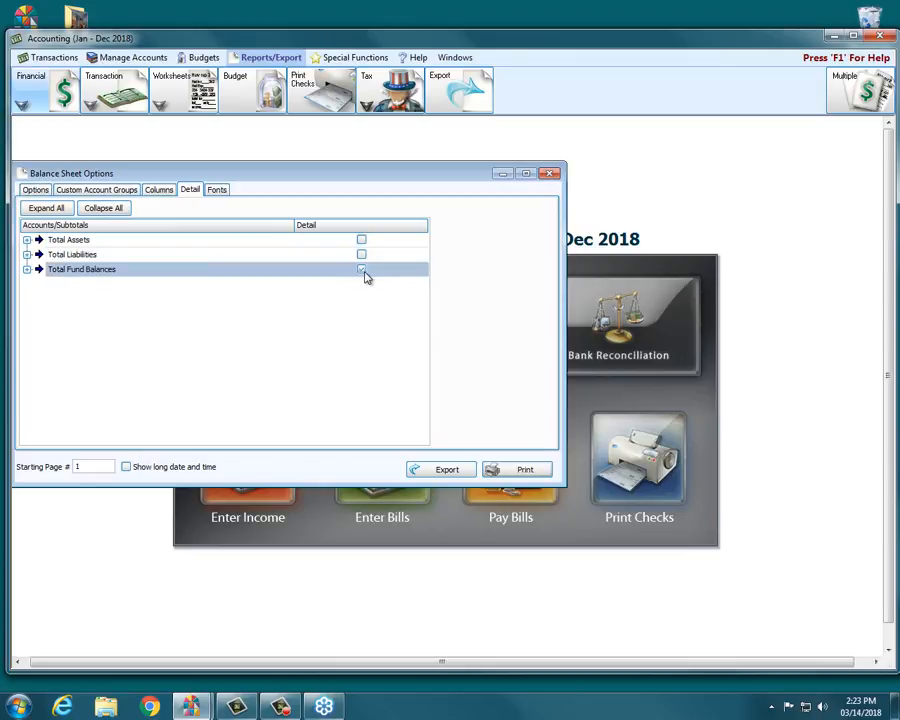
- Print-preview the Balance Sheet and close the preview window
left_click(496, 469)
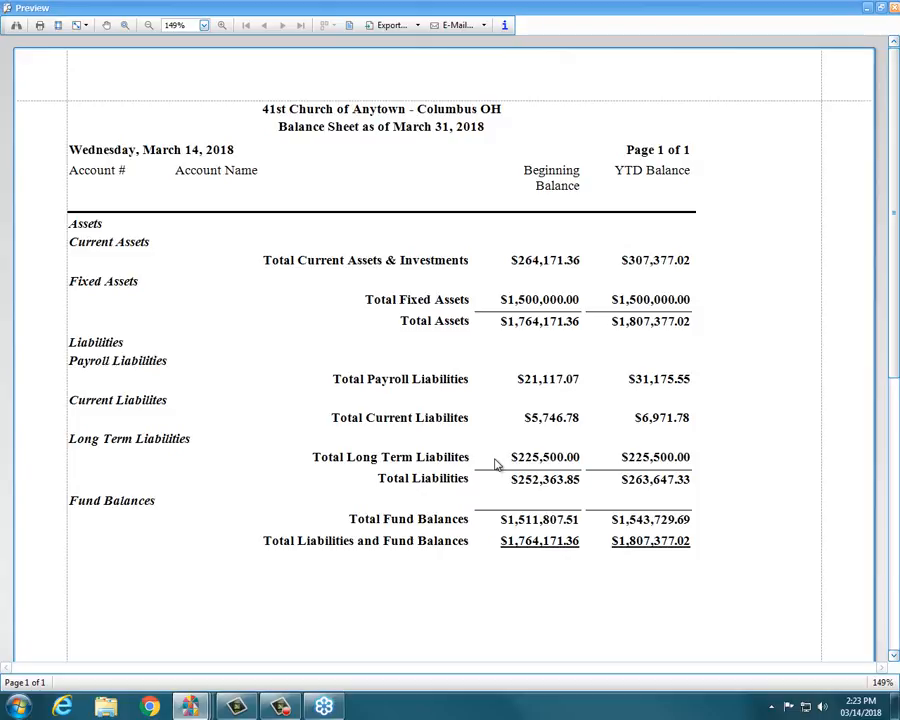
left_click(894, 8)
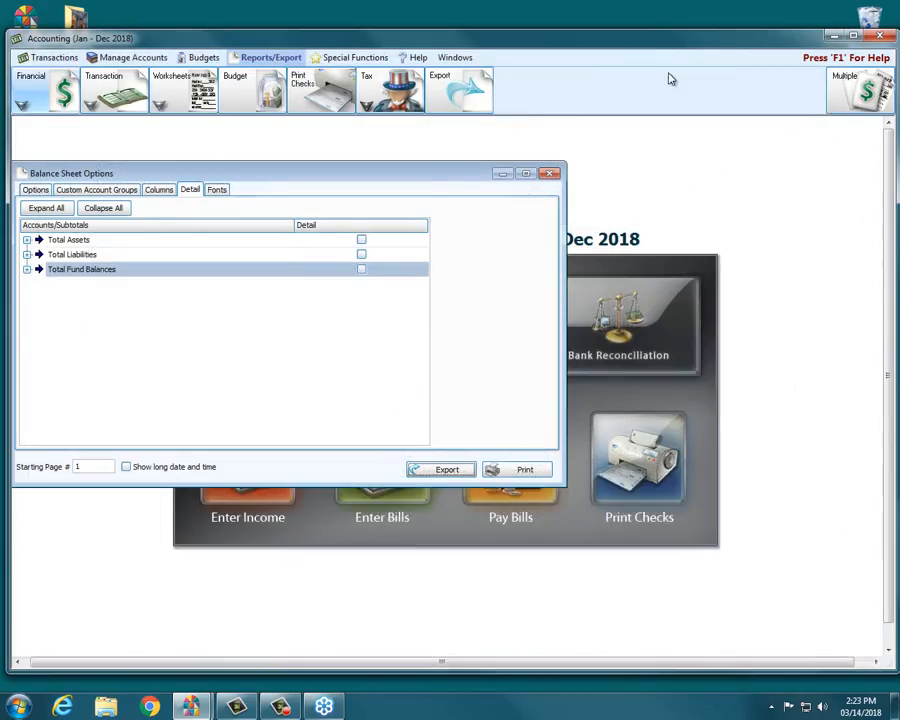
- Expand Total Fund Balances and turn its detail back on
left_click(27, 255)
left_click(27, 255)
left_click(27, 269)
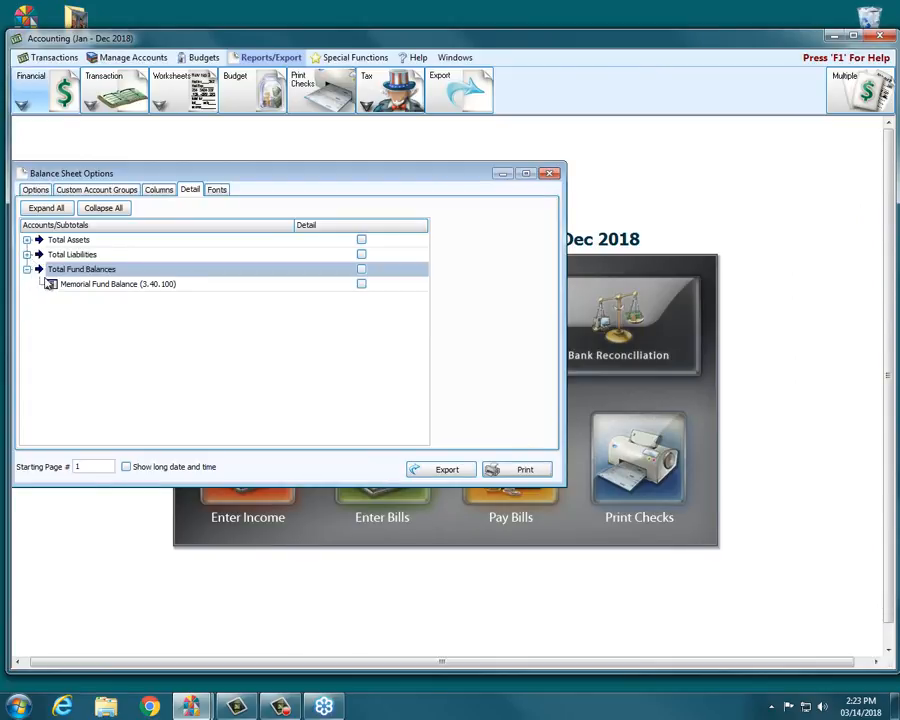
left_click(361, 269)
- Print-preview the Balance Sheet and scroll through the fund balance details
left_click(520, 466)
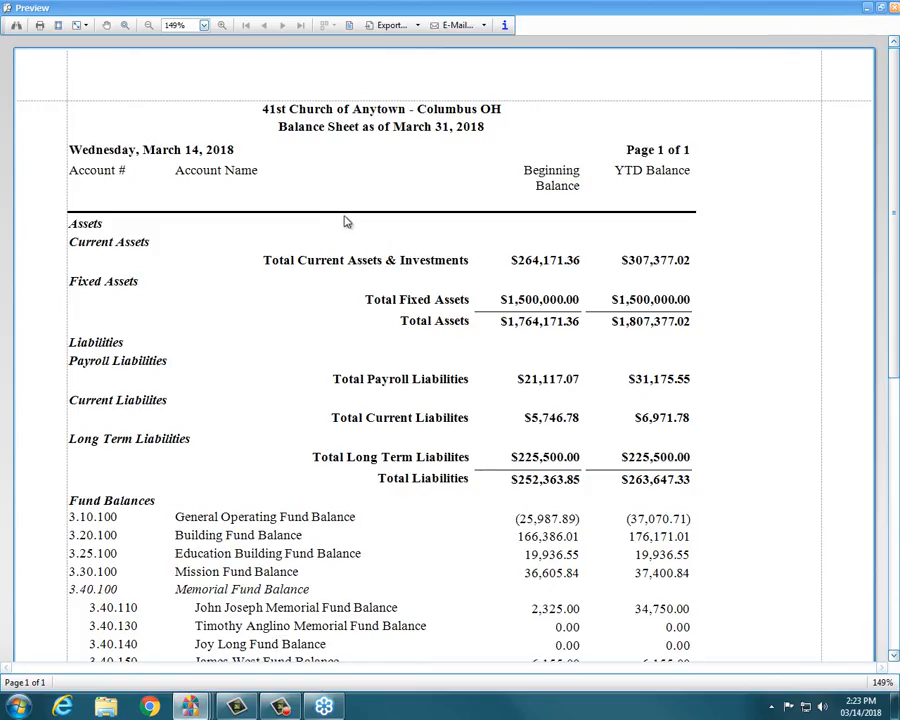
scroll(360, 245, "down", 3)
scroll(380, 264, "up", 2)
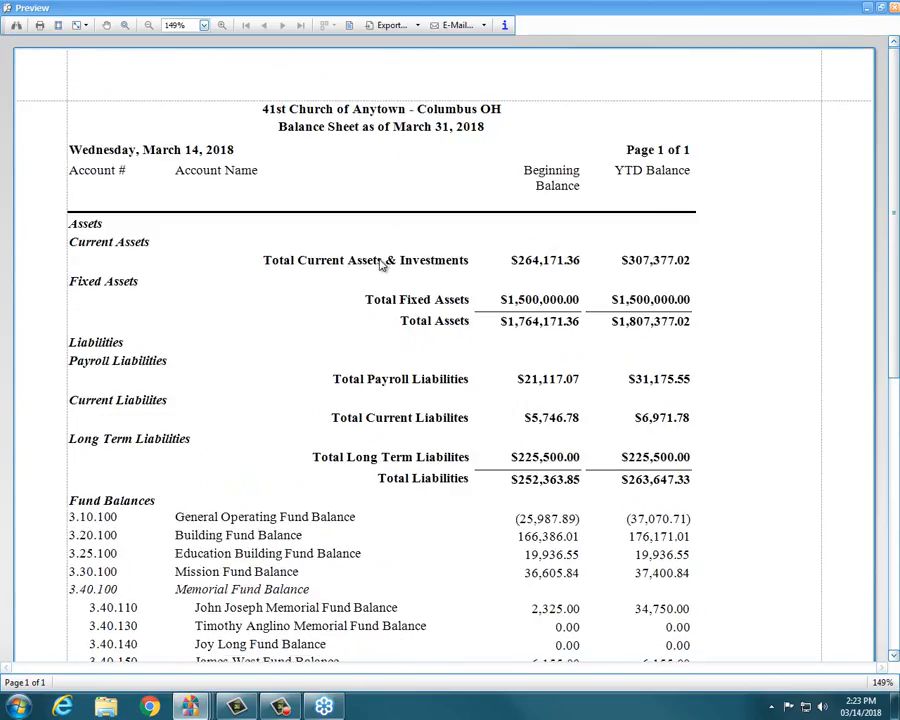